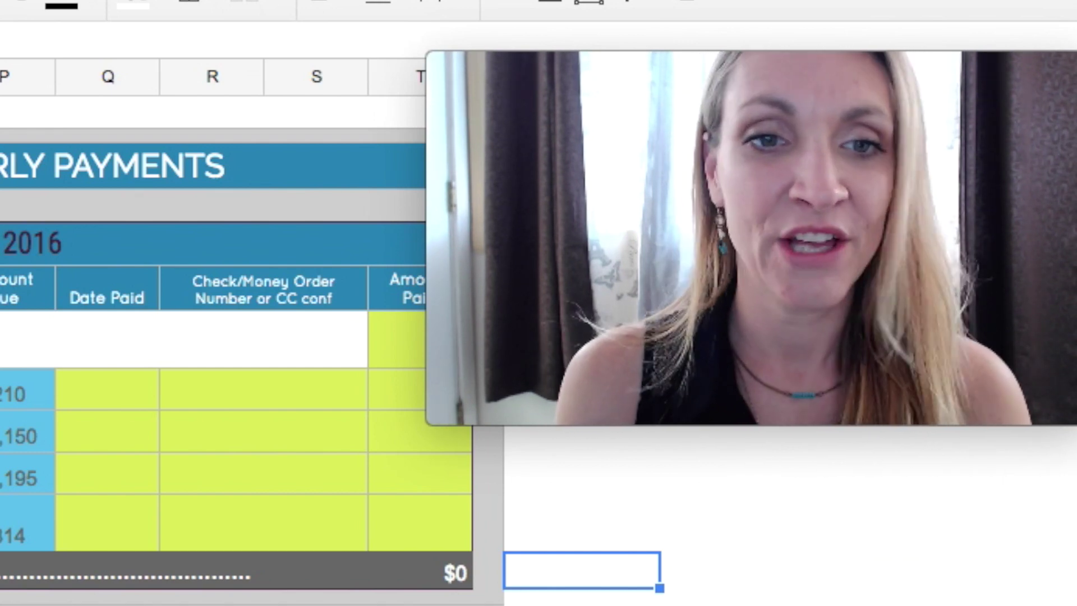
# Scroll the Quarterly Taxes sheet to the Record of Quarterly Payments and Making Your Payments sections
pyautogui.hscroll(-15, 213, 336)
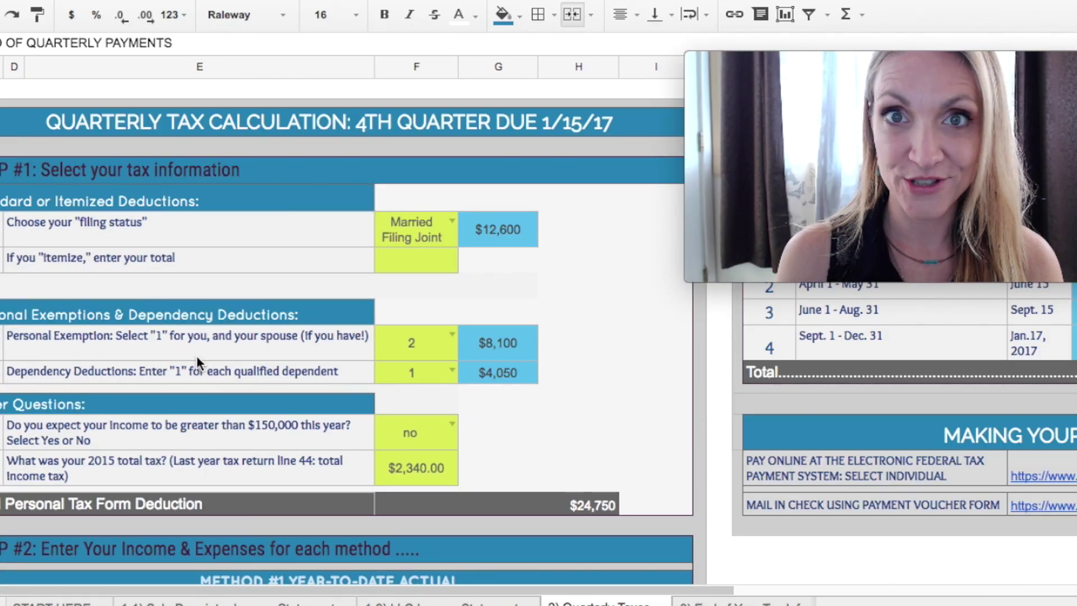
pyautogui.hscroll(12, 196, 355)
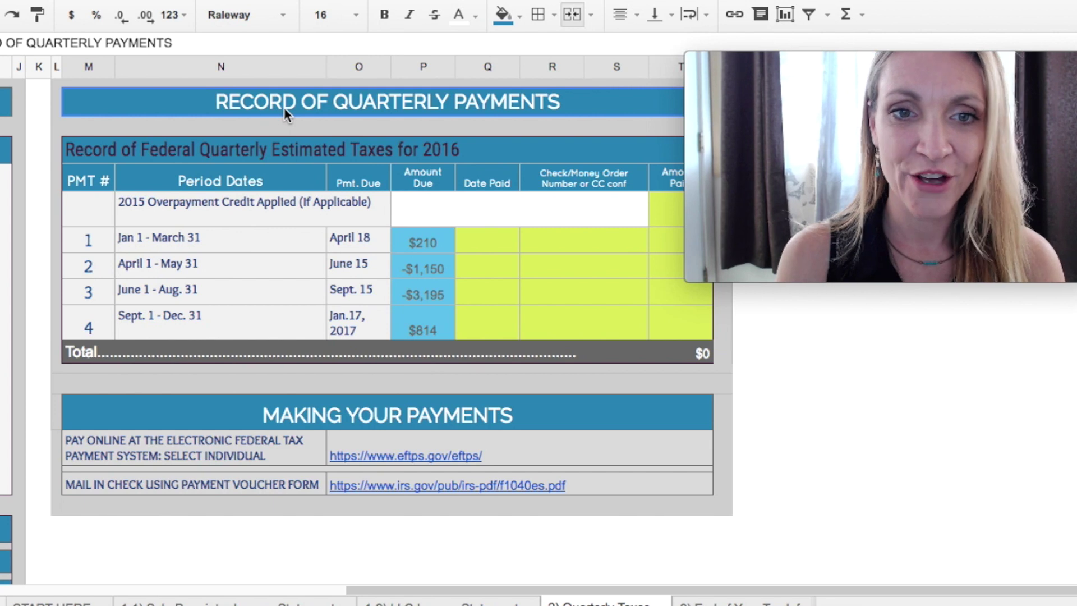
pyautogui.scroll(-1, 284, 107)
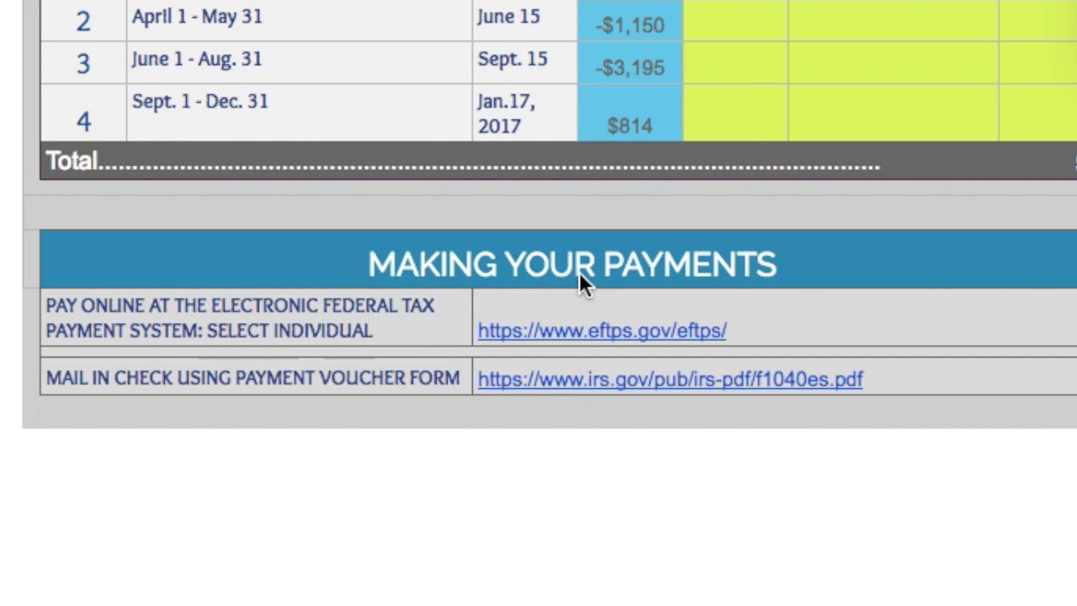
pyautogui.click(260, 314)
pyautogui.click(271, 368)
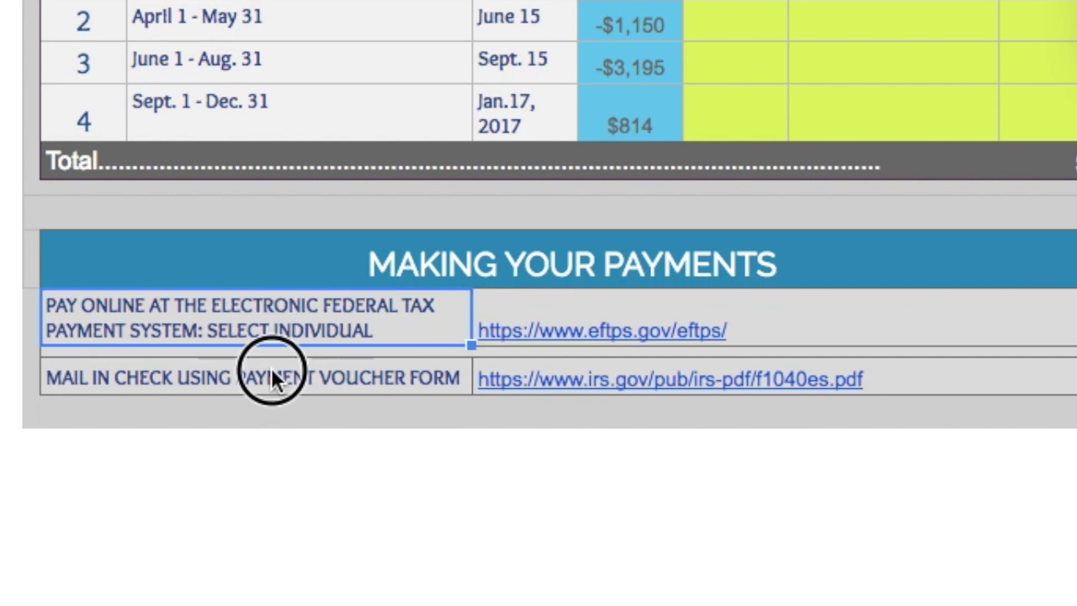
pyautogui.click(284, 314)
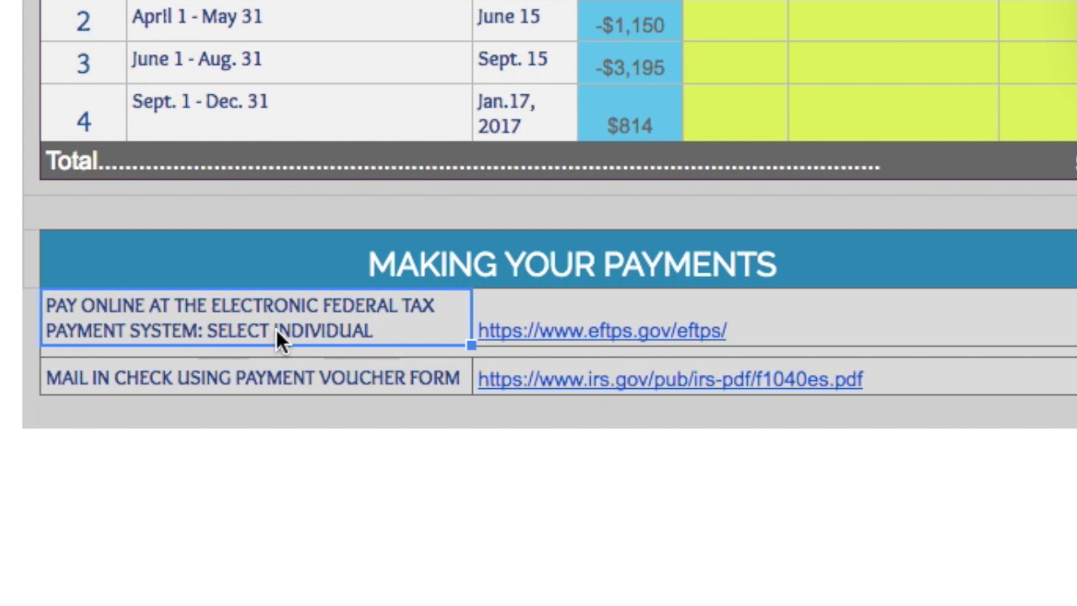
pyautogui.click(280, 381)
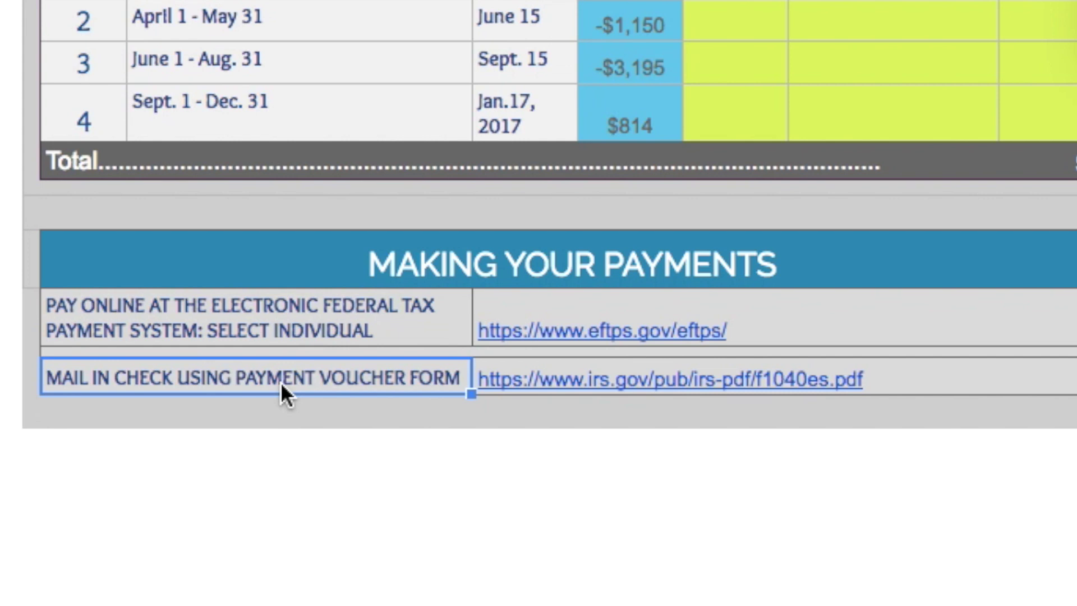
pyautogui.scroll(5, 280, 381)
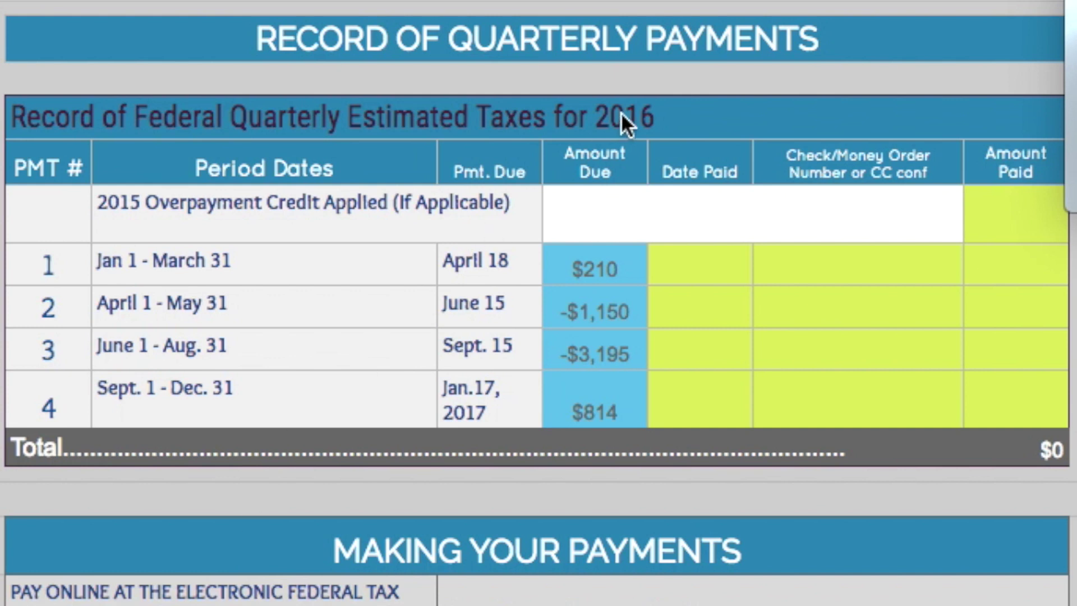
pyautogui.click(465, 115)
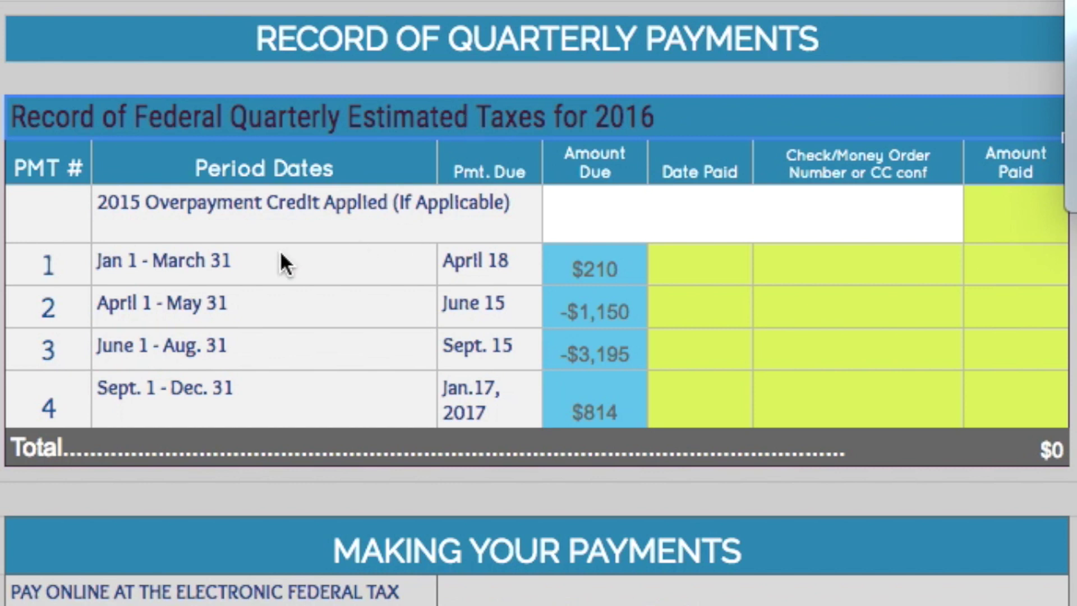
pyautogui.click(997, 231)
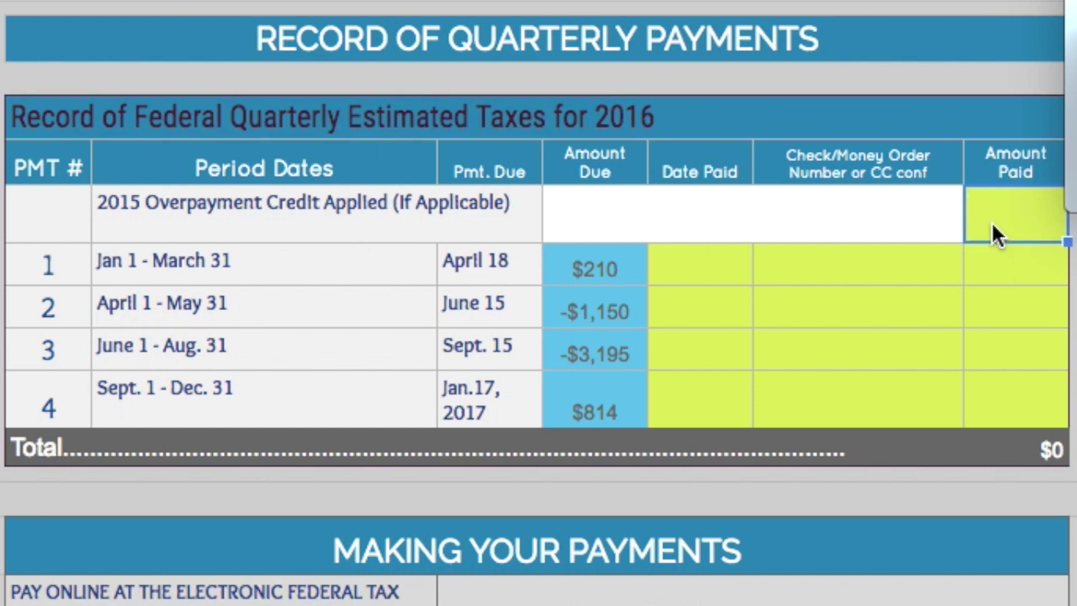
pyautogui.click(190, 213)
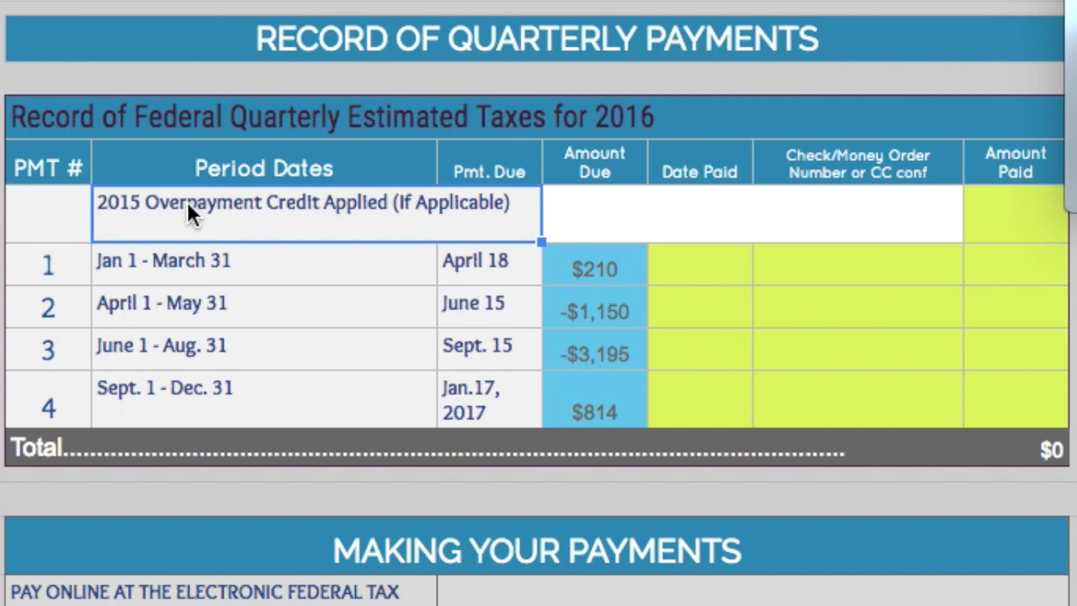
# Point out the $814 in the Amount Due column for the fourth payment
pyautogui.press('Down')
pyautogui.press('Down')
pyautogui.press('Down')
pyautogui.press('Down')
pyautogui.press('Left')
pyautogui.click(603, 402)
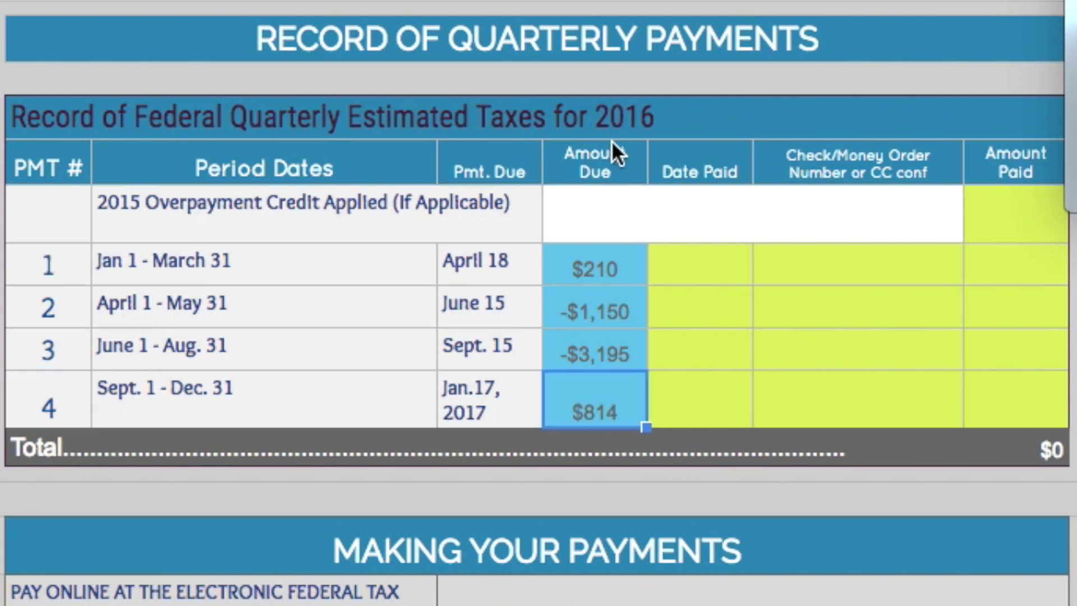
pyautogui.click(604, 172)
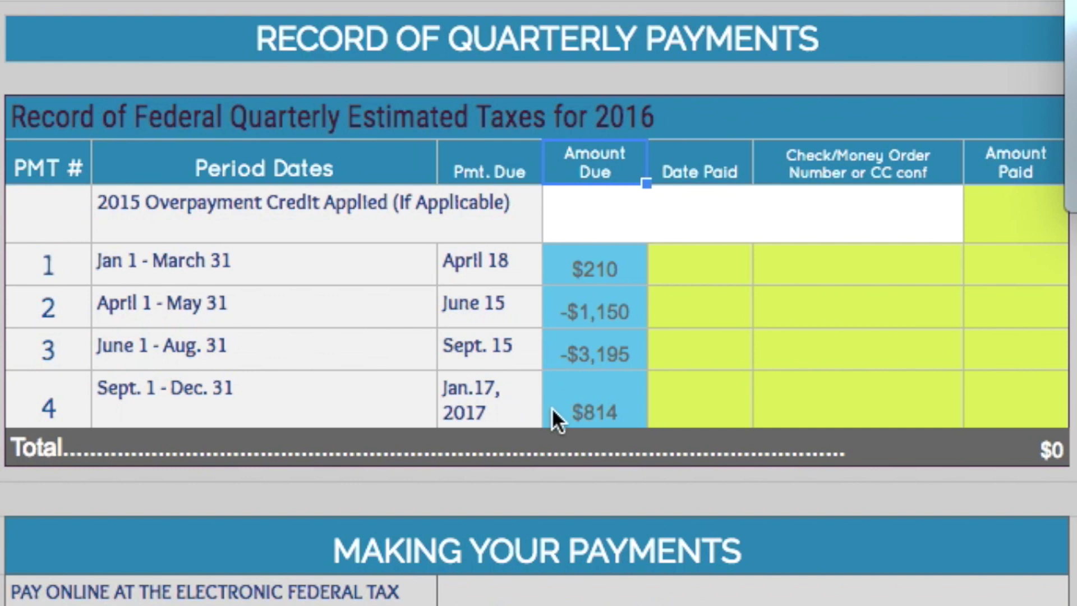
# Show where payment 4's paid date, confirmation number and amount paid go, and the $0 total
pyautogui.click(87, 387)
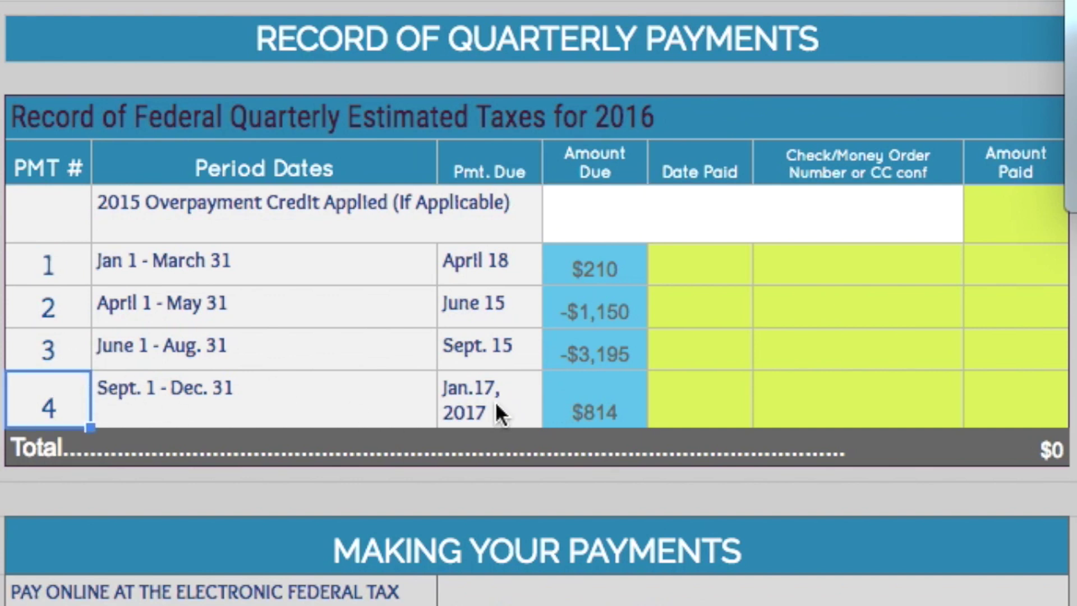
pyautogui.click(732, 387)
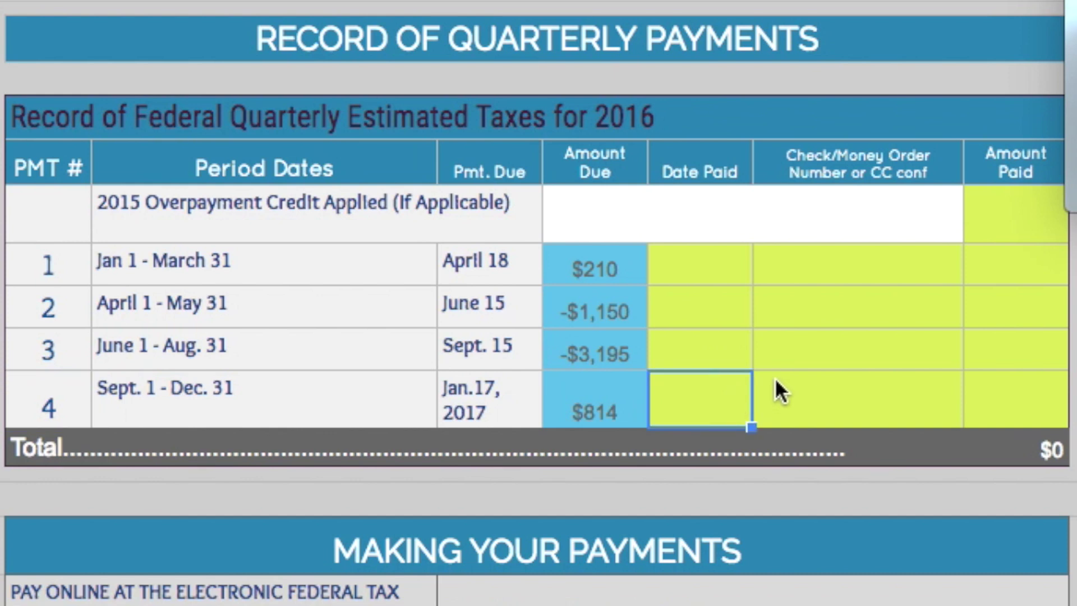
pyautogui.click(795, 420)
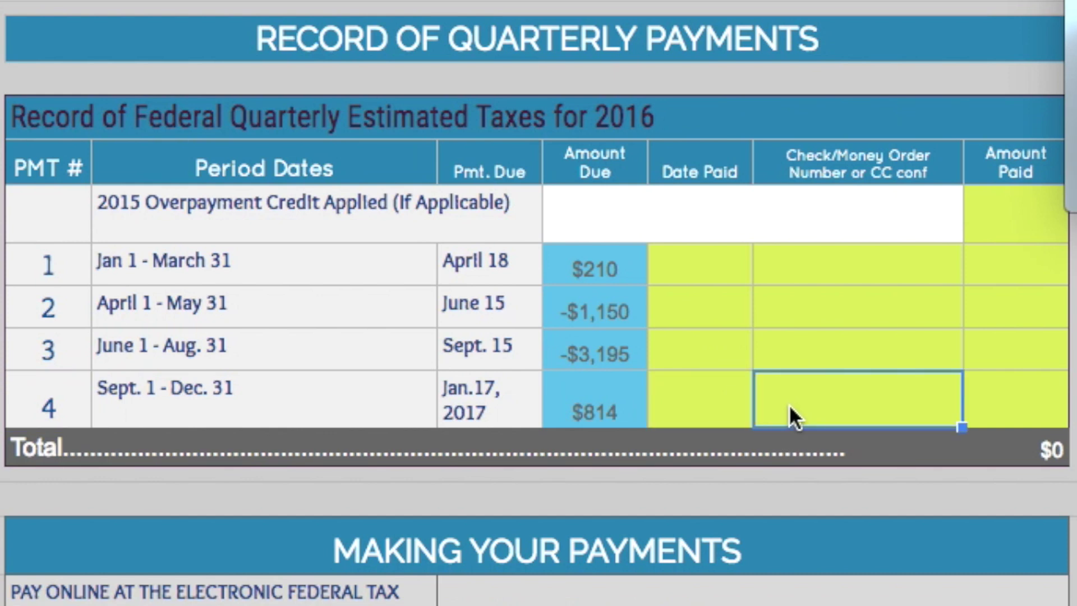
pyautogui.click(1018, 423)
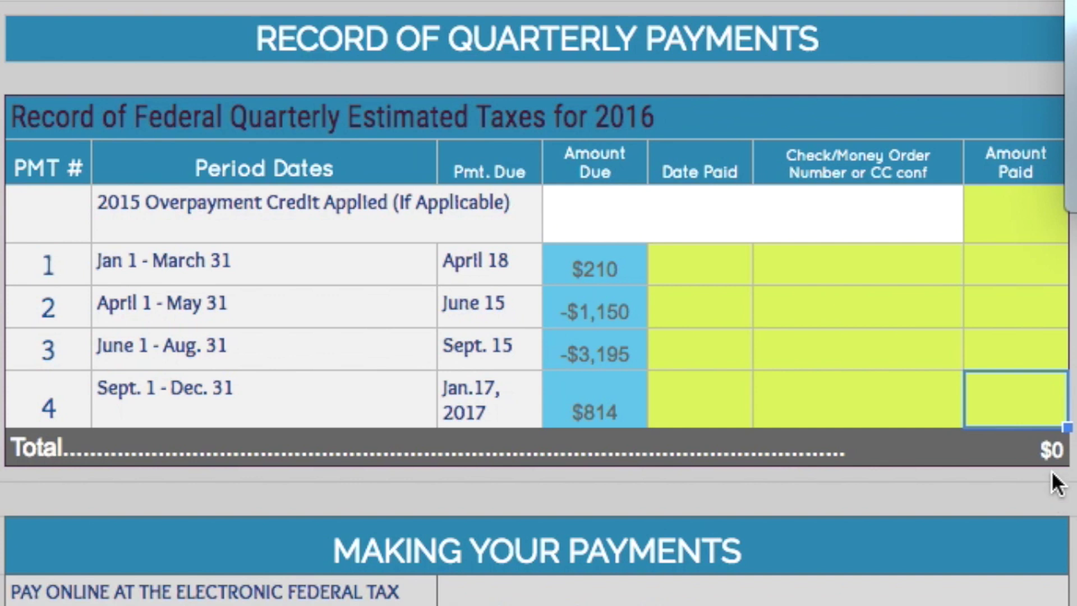
pyautogui.click(1022, 449)
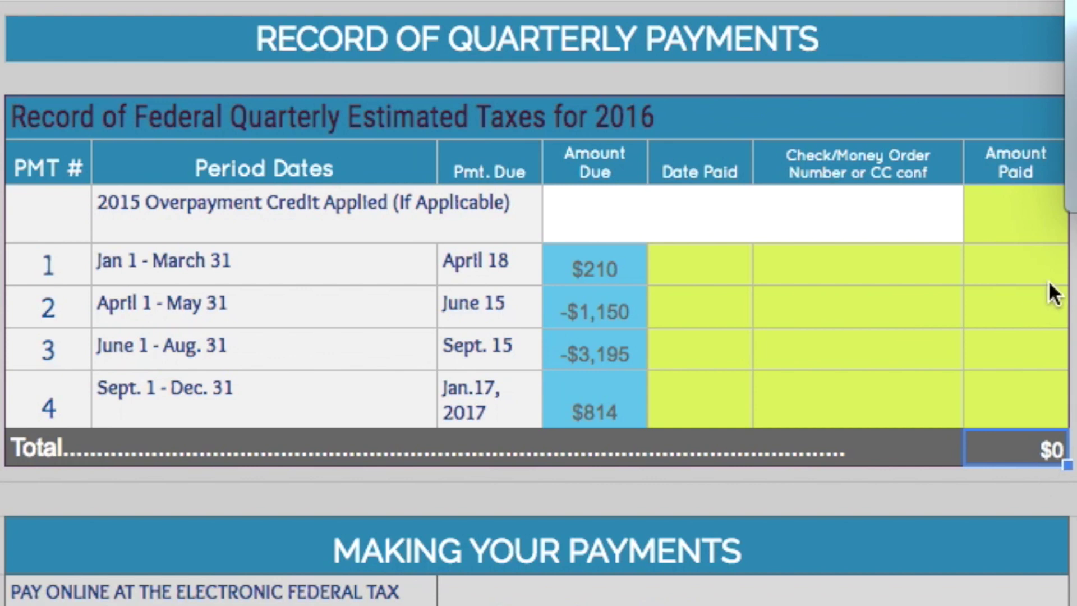
pyautogui.scroll(-3, 678, 407)
pyautogui.moveTo(537, 486)
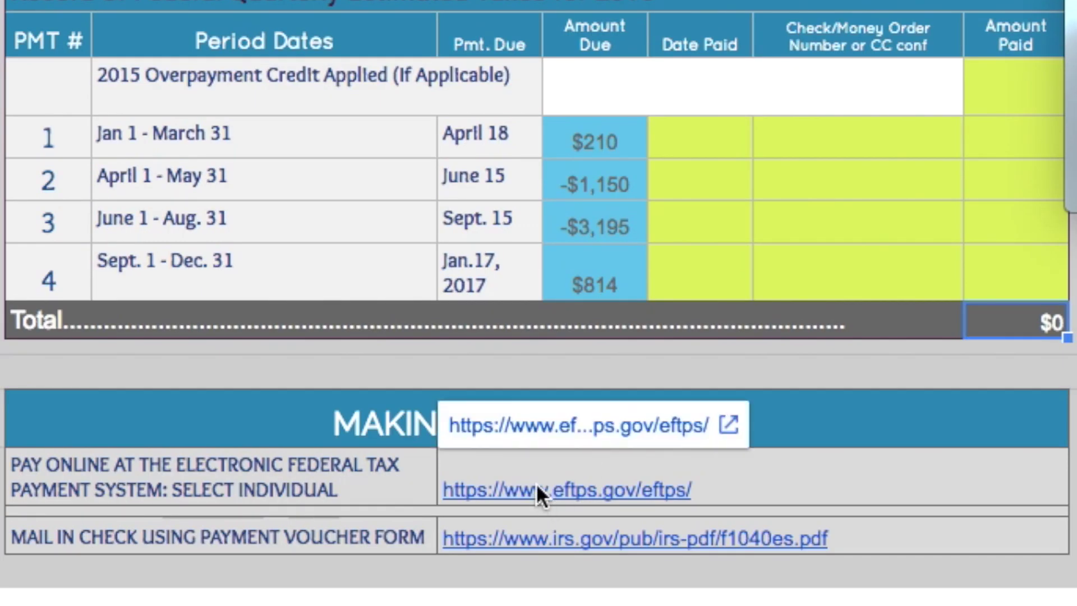
# Open the eftps.gov link, browse the EFTPS welcome page, and start new taxpayer enrollment with ENROLL
pyautogui.click(537, 429)
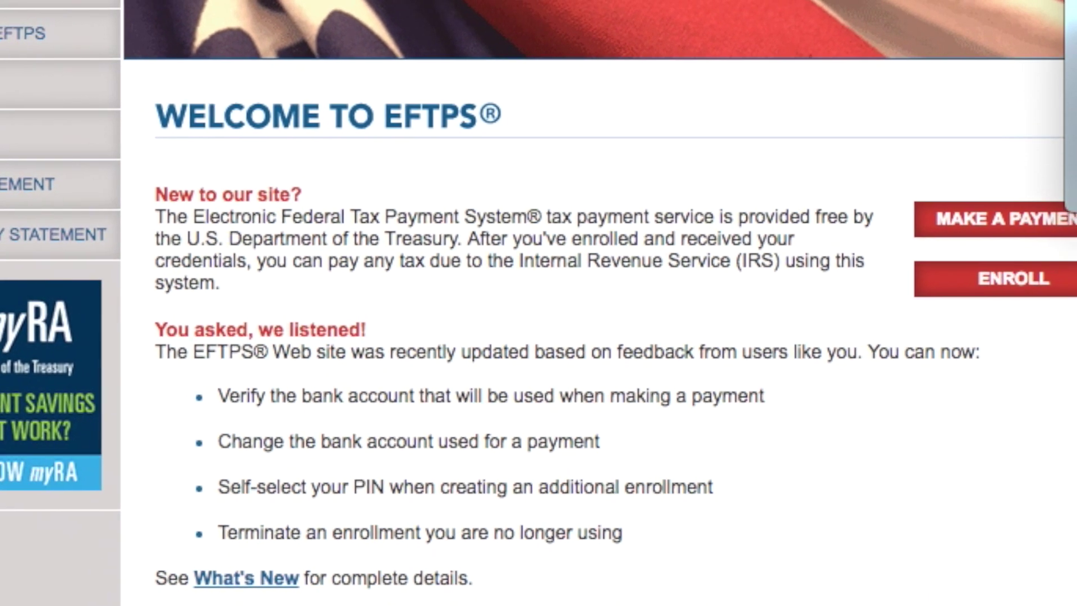
pyautogui.scroll(-3, 590, 52)
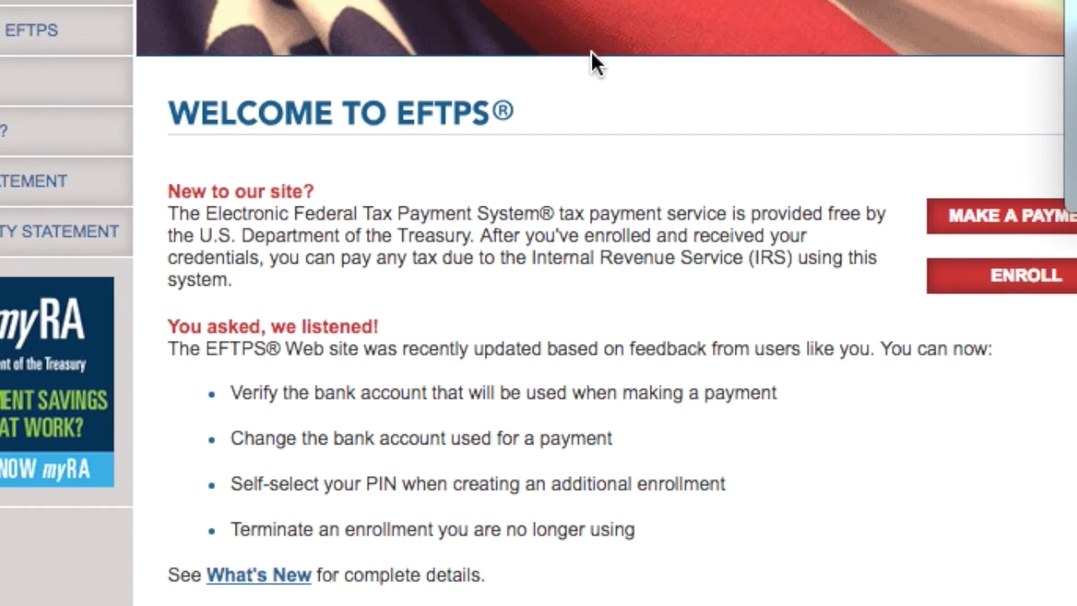
pyautogui.scroll(3, 590, 52)
pyautogui.scroll(-3, 590, 51)
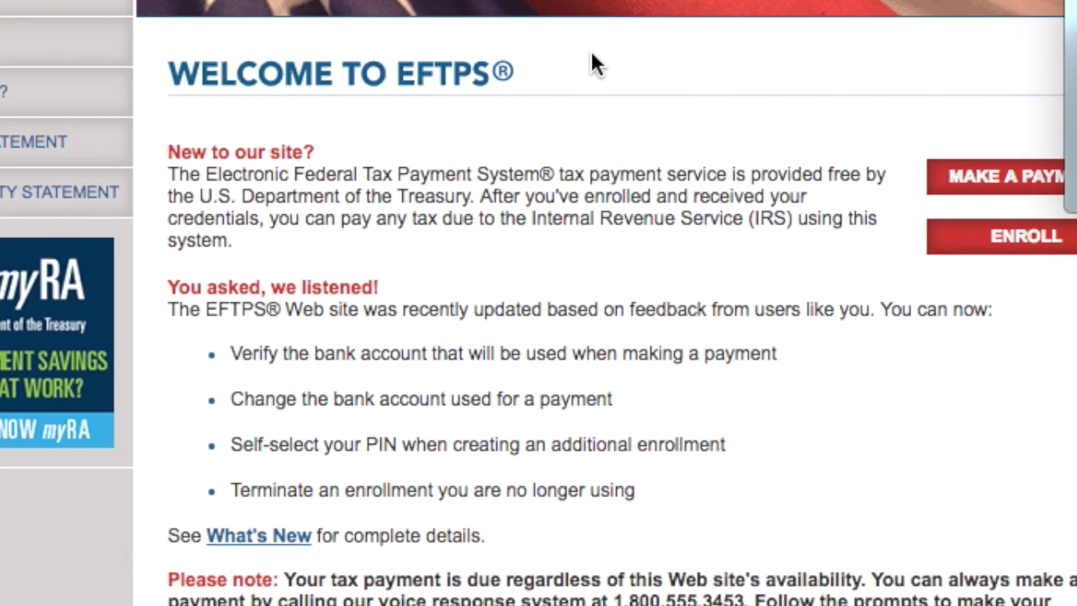
pyautogui.scroll(3, 590, 51)
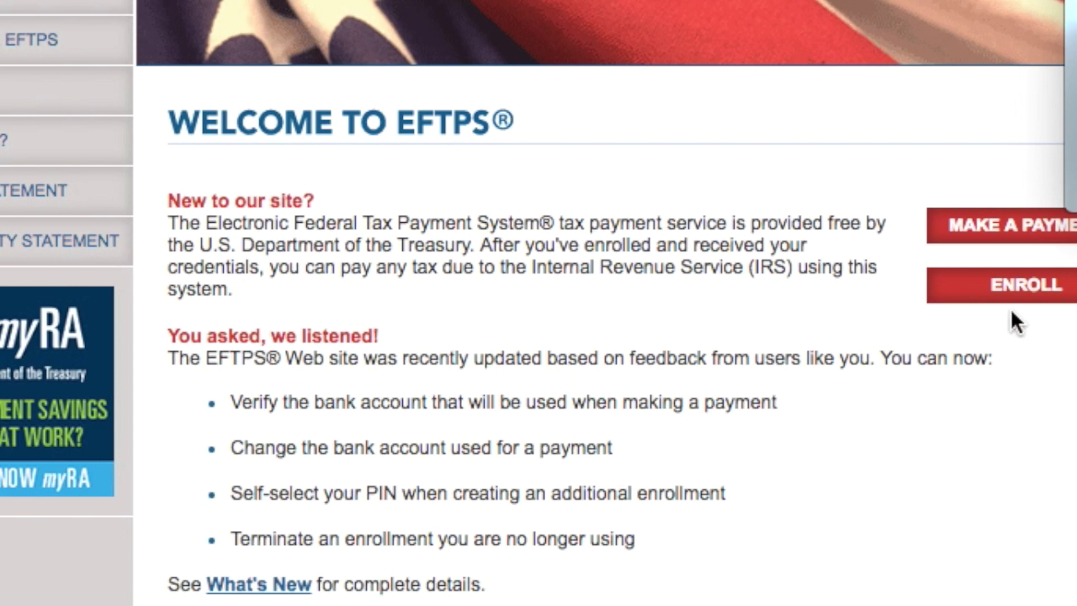
pyautogui.click(1007, 285)
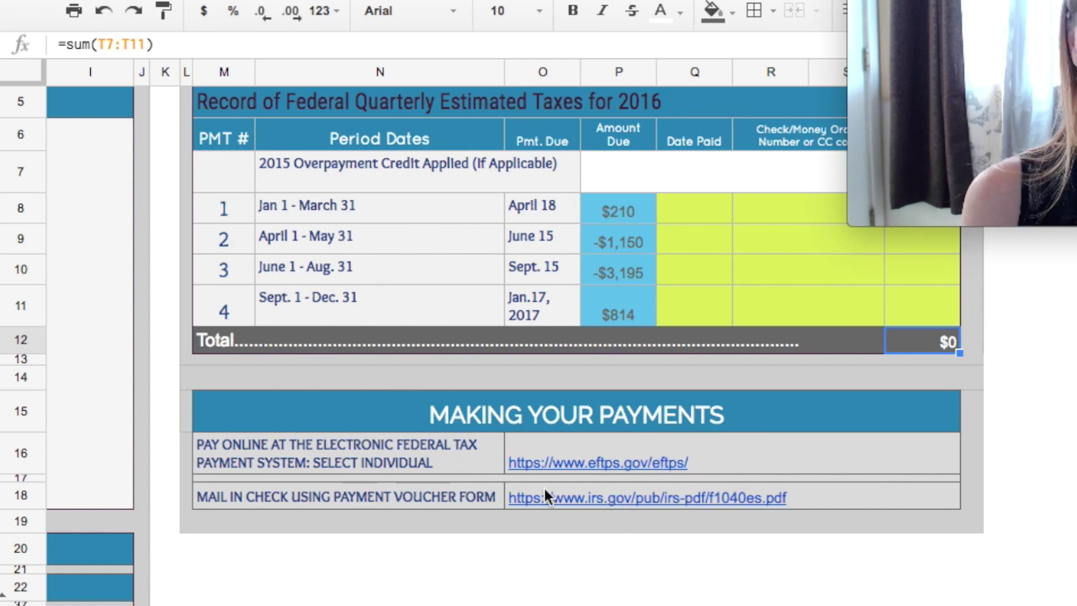
# Open the irs.gov f1040es.pdf mail-in voucher link from the sheet
pyautogui.click(562, 498)
pyautogui.click(570, 468)
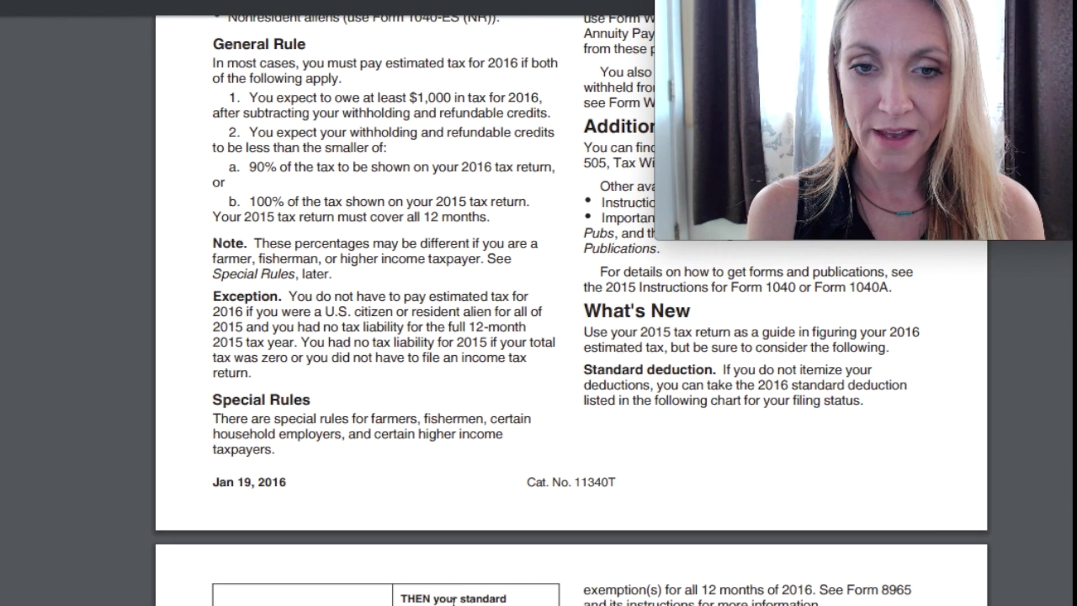
pyautogui.scroll(-4, 453, 601)
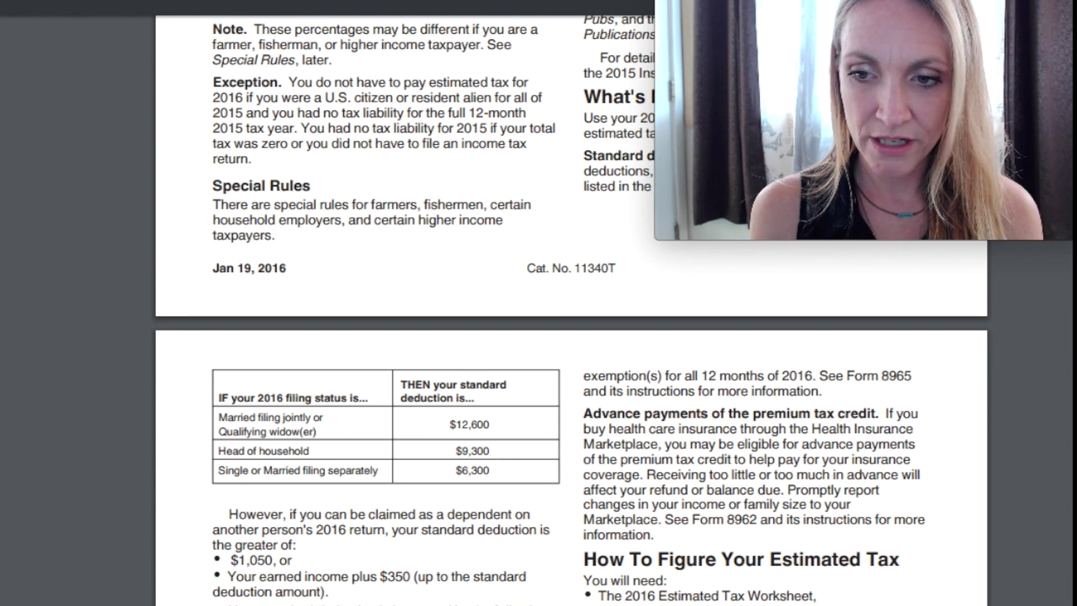
# Zoom the Form 1040-ES PDF in twice and scroll to How To Pay Estimated Tax
pyautogui.hotkey('ctrl', '+')
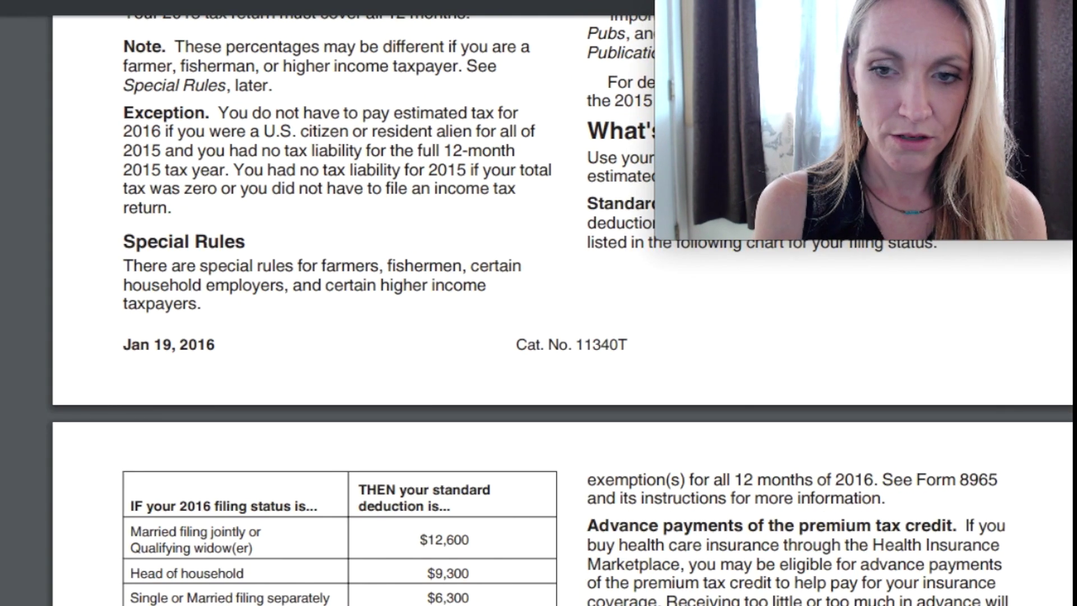
pyautogui.hotkey('ctrl', '+')
pyautogui.scroll(-2, 537, 310)
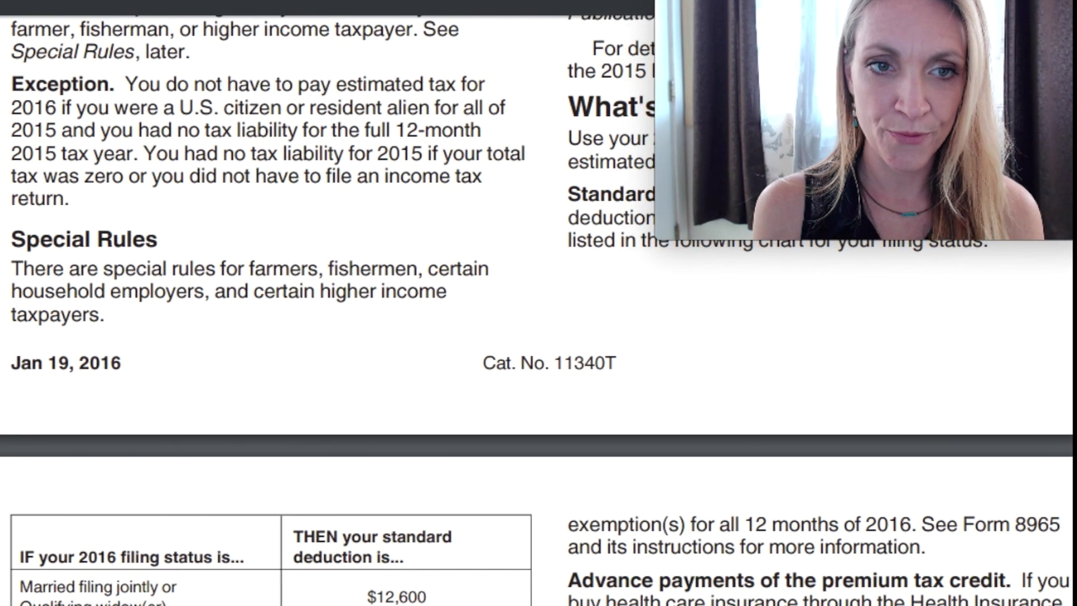
pyautogui.scroll(-18, 552, 310)
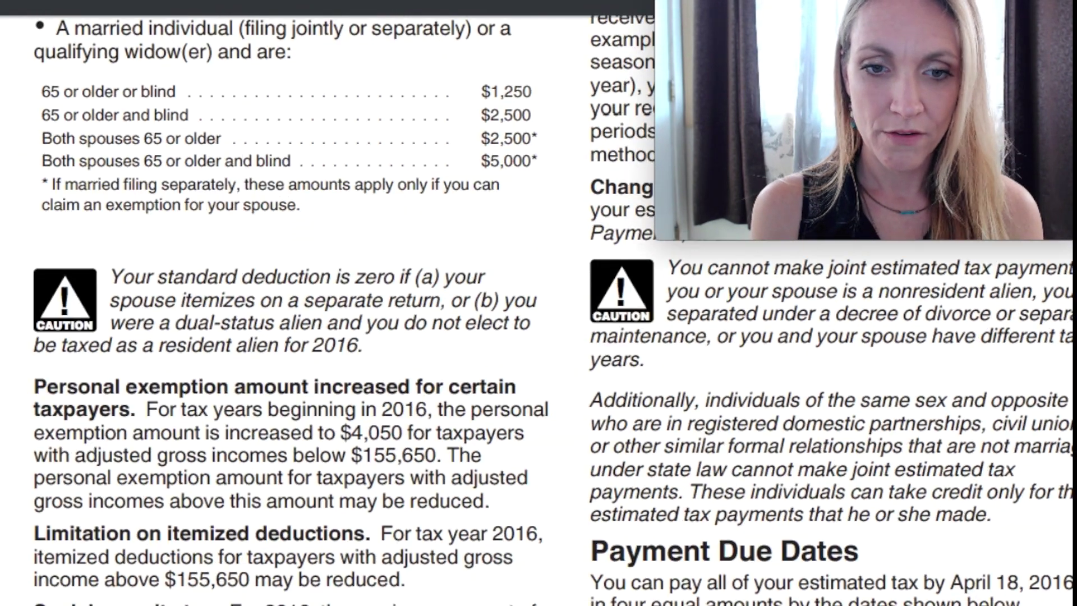
pyautogui.scroll(-8, 536, 310)
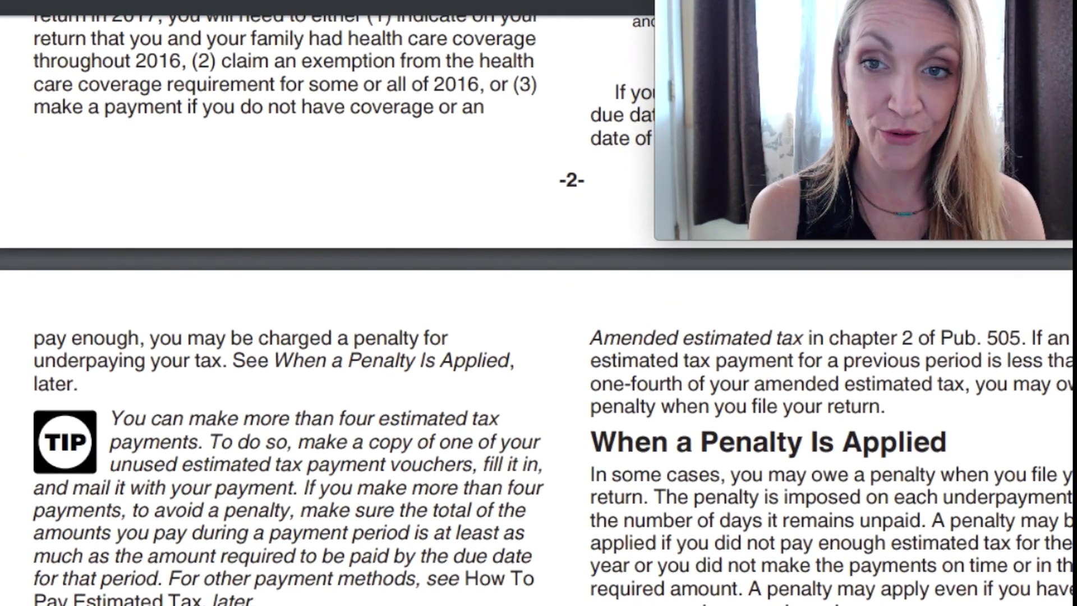
pyautogui.scroll(-10, 553, 310)
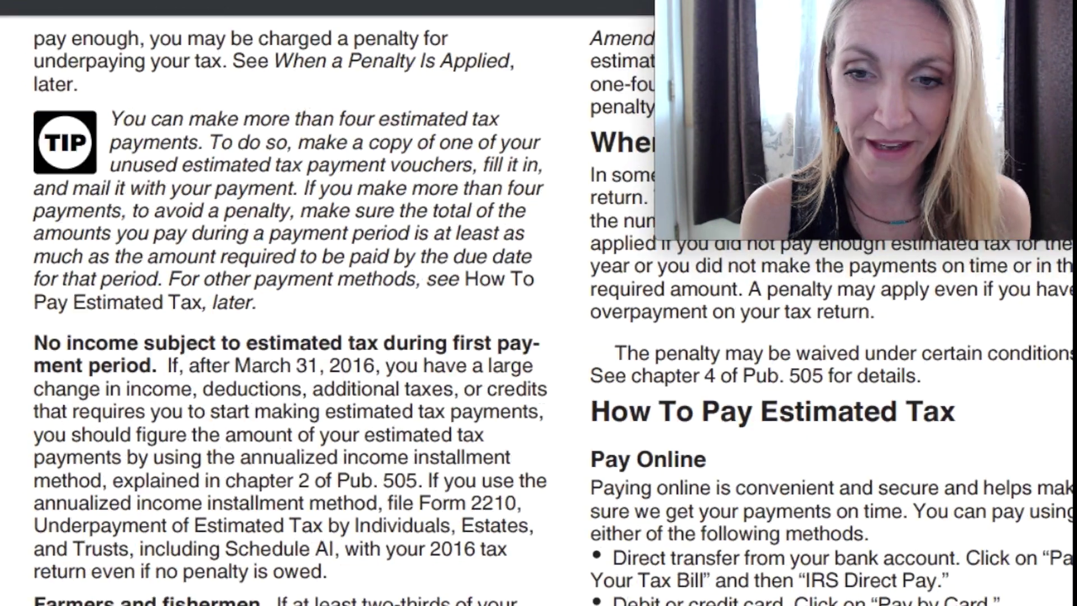
pyautogui.scroll(5, 813, 497)
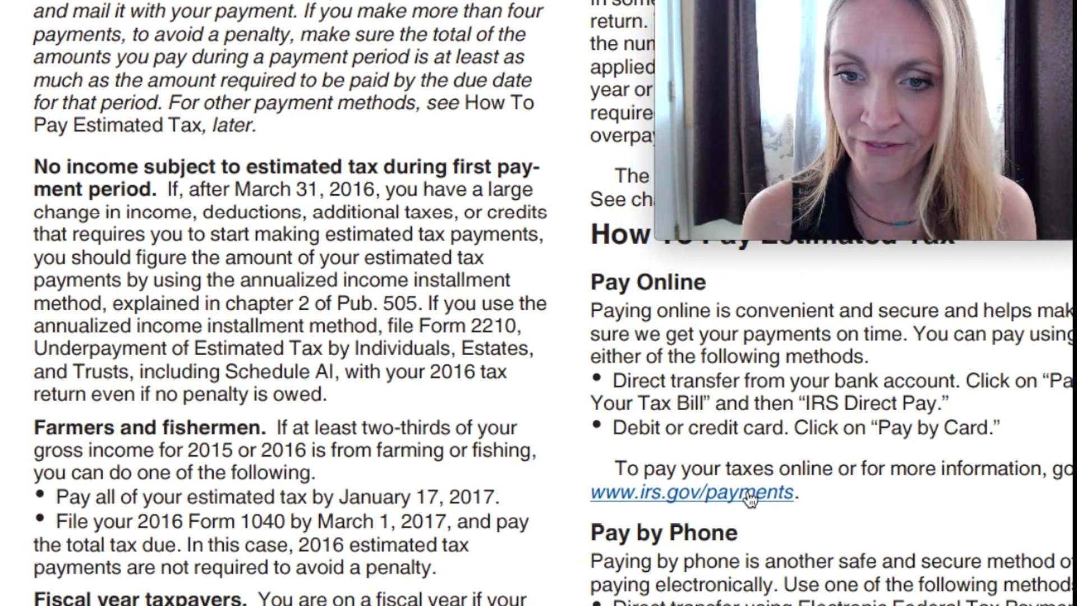
# Scroll past Pay by Phone and the Where to File table to the Line 12 Other taxes instructions
pyautogui.scroll(-7, 750, 498)
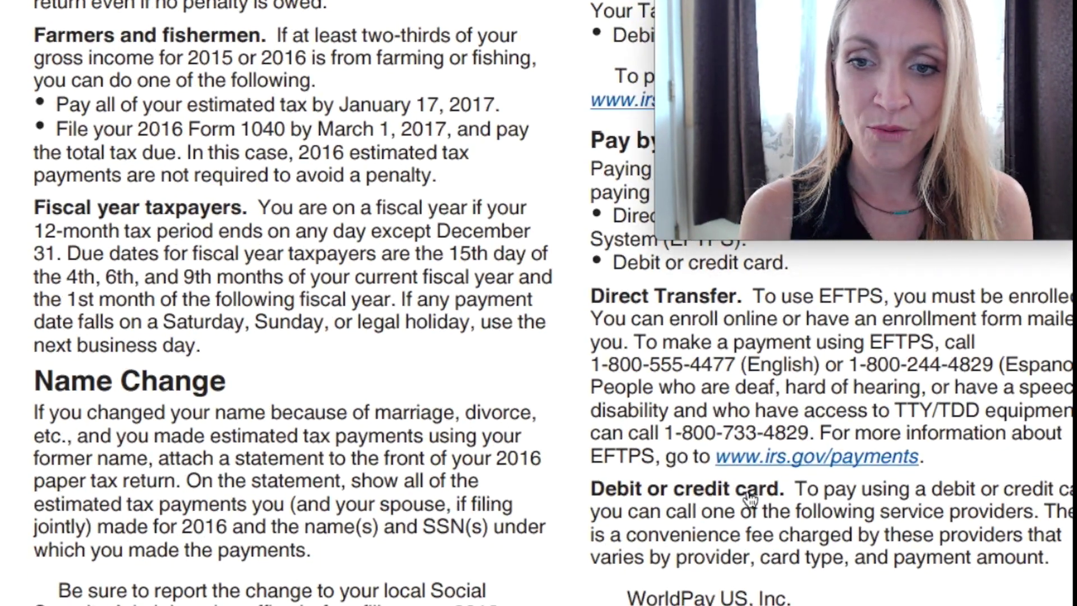
pyautogui.scroll(-12, 749, 498)
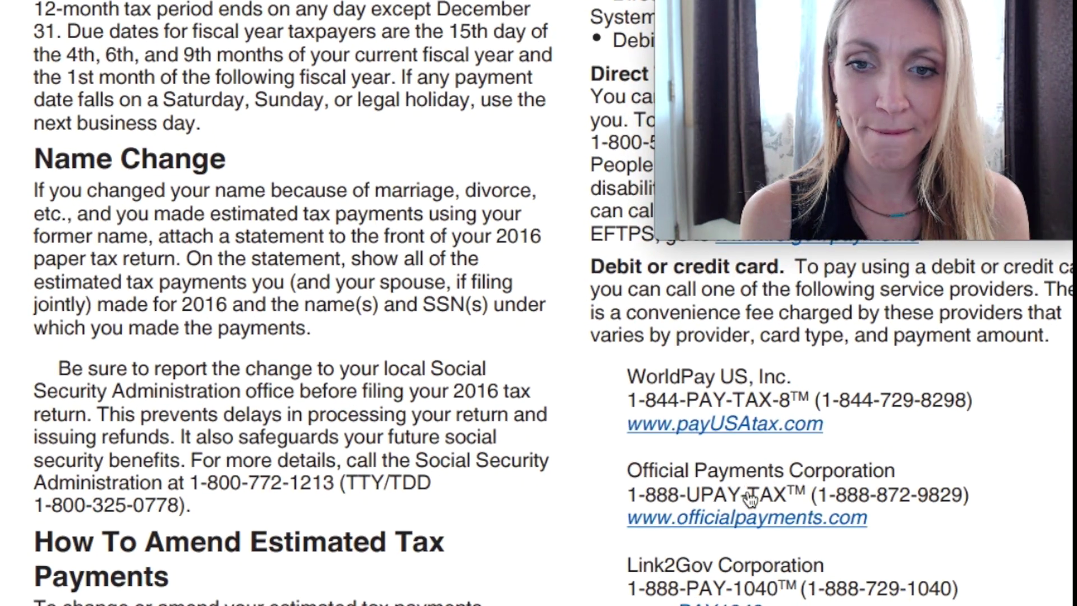
pyautogui.scroll(-12, 749, 498)
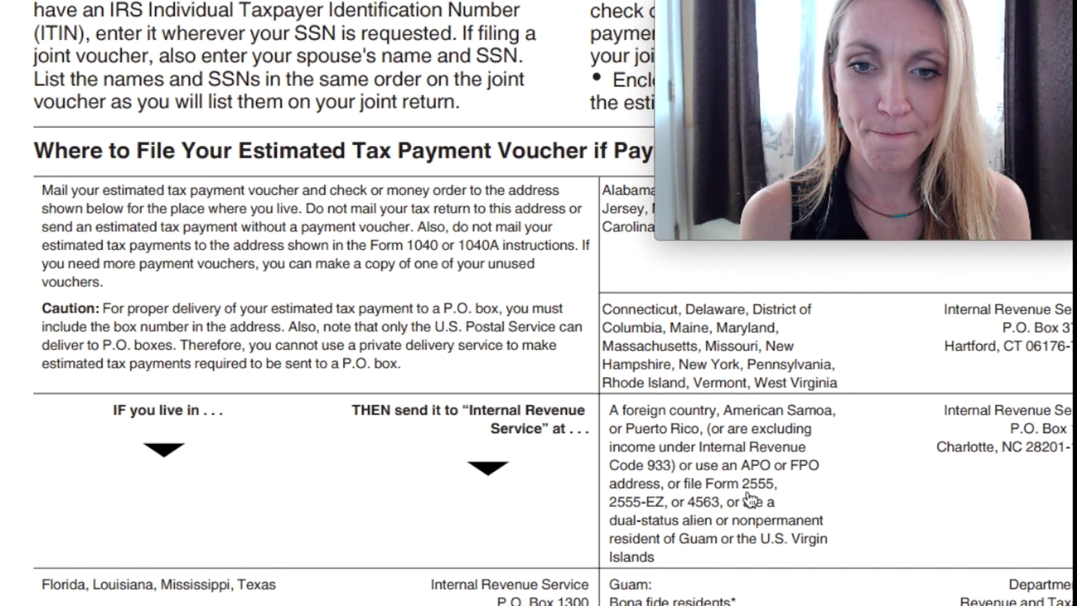
pyautogui.scroll(5, 749, 498)
pyautogui.scroll(-11, 749, 498)
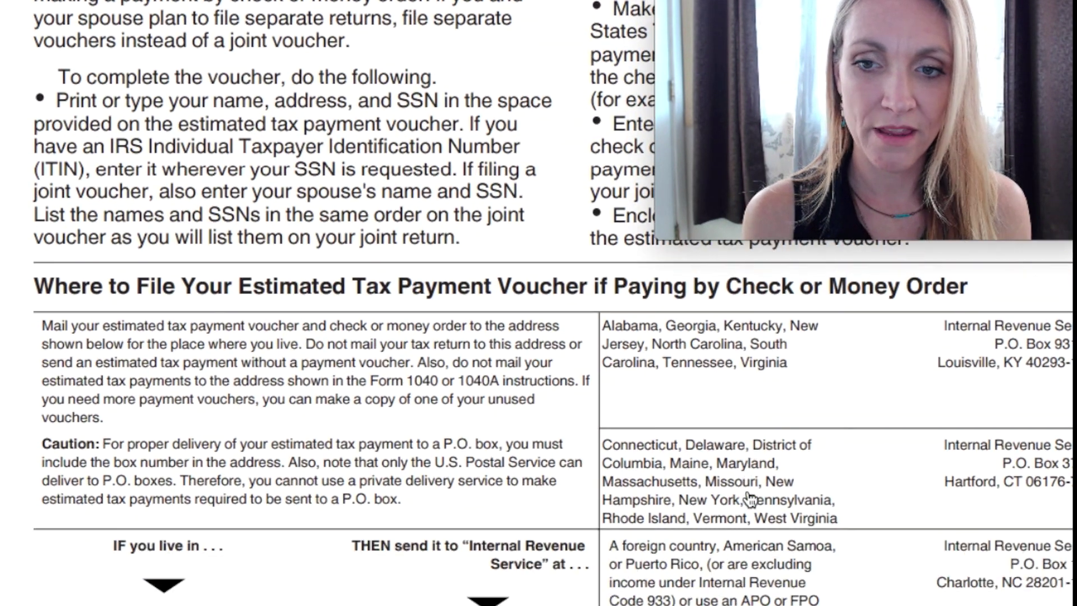
pyautogui.scroll(10, 749, 497)
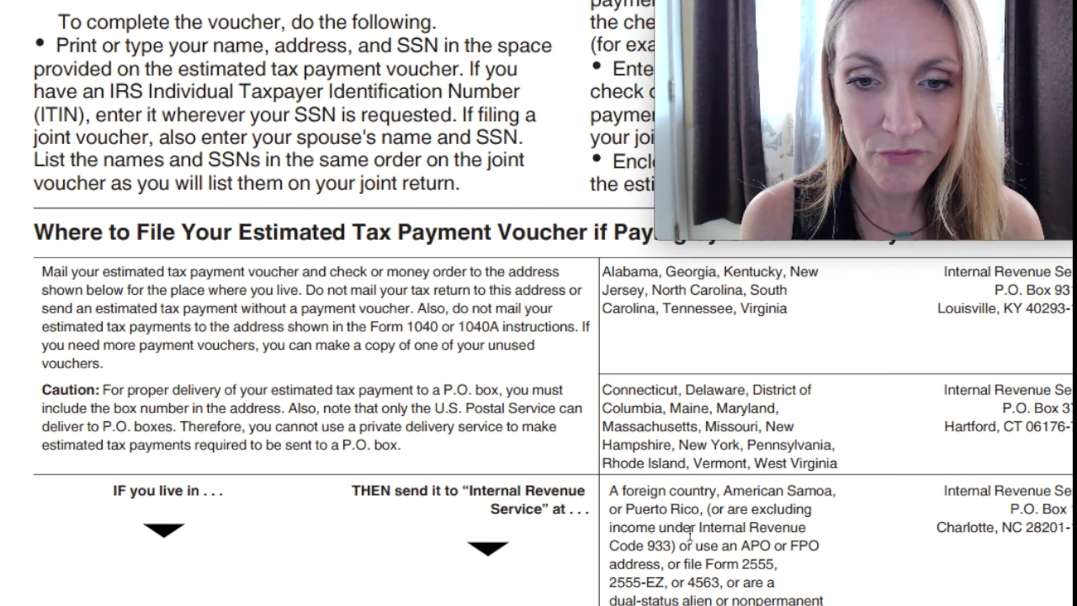
pyautogui.scroll(-5, 690, 533)
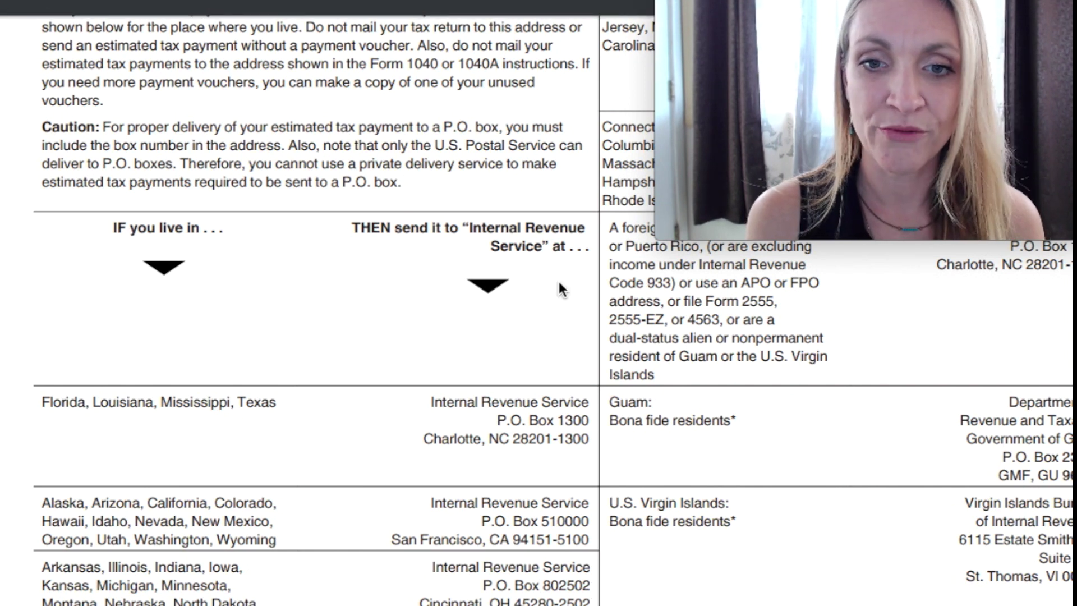
pyautogui.scroll(-3, 852, 432)
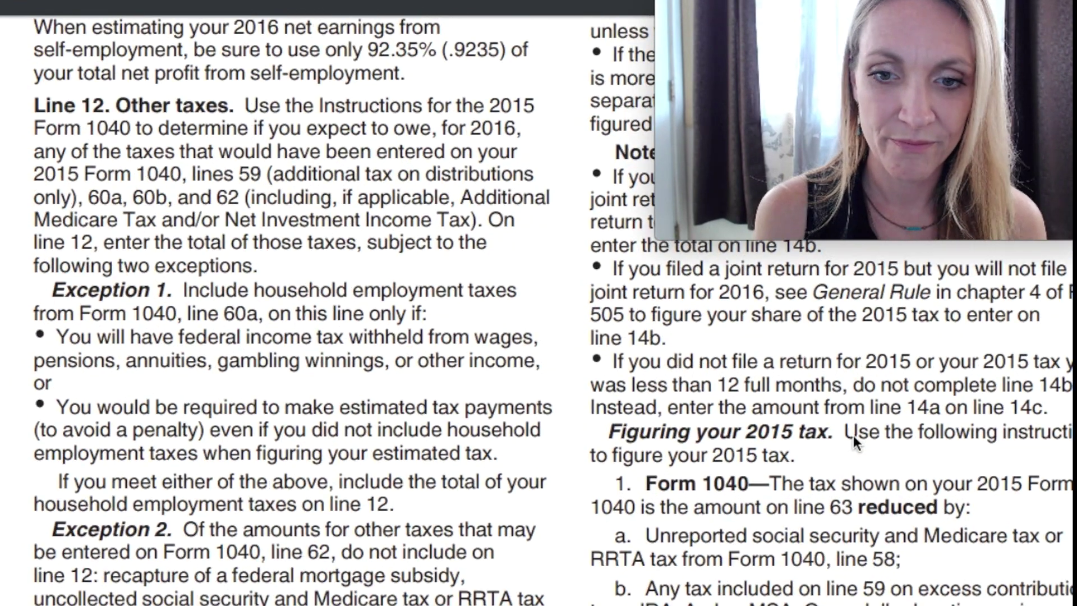
# Scroll through the worksheets and tax rate schedules to Payment Voucher 4, due Jan. 17, 2017
pyautogui.scroll(-10, 853, 436)
pyautogui.scroll(-15, 852, 436)
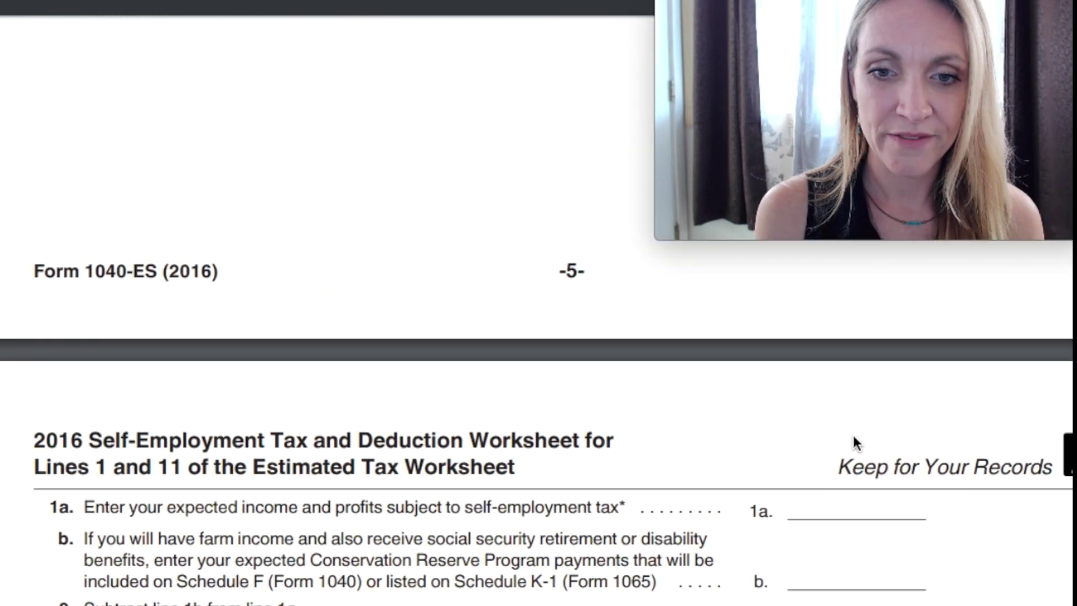
pyautogui.scroll(-20, 869, 411)
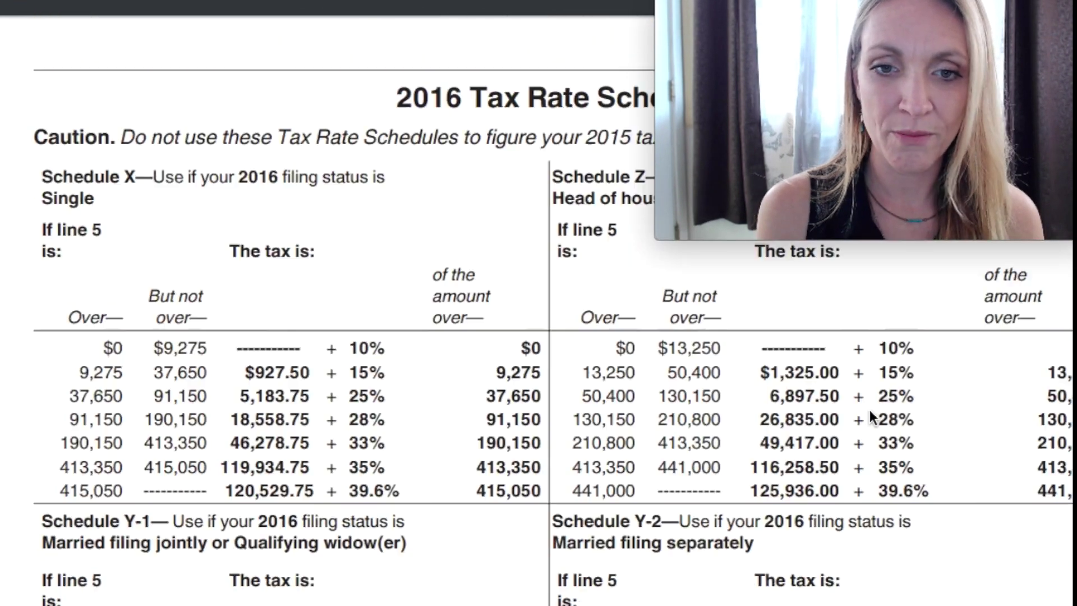
pyautogui.scroll(-20, 870, 417)
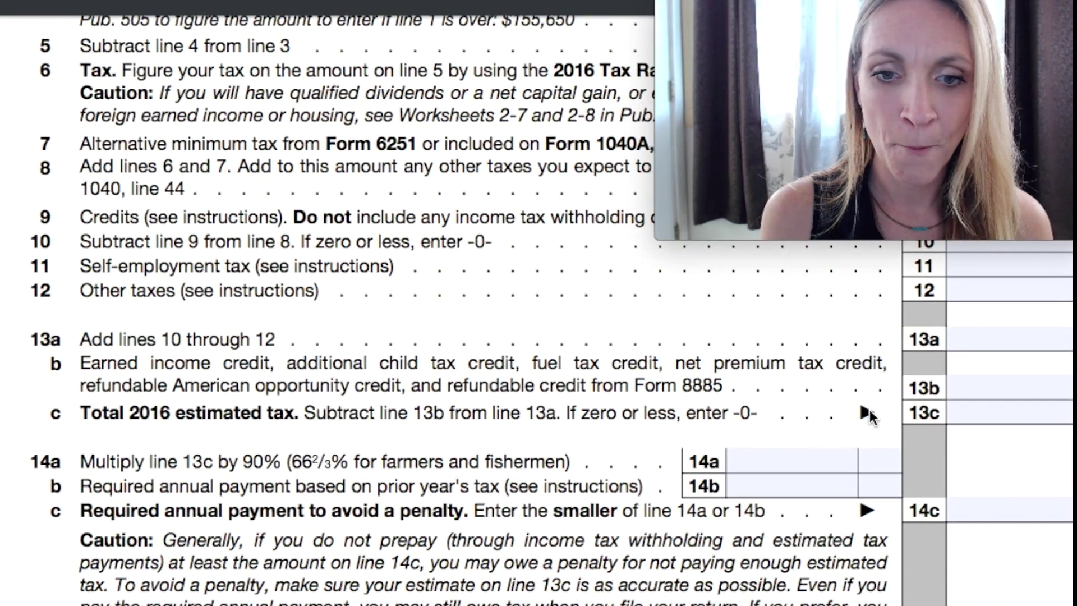
pyautogui.scroll(-2, 869, 410)
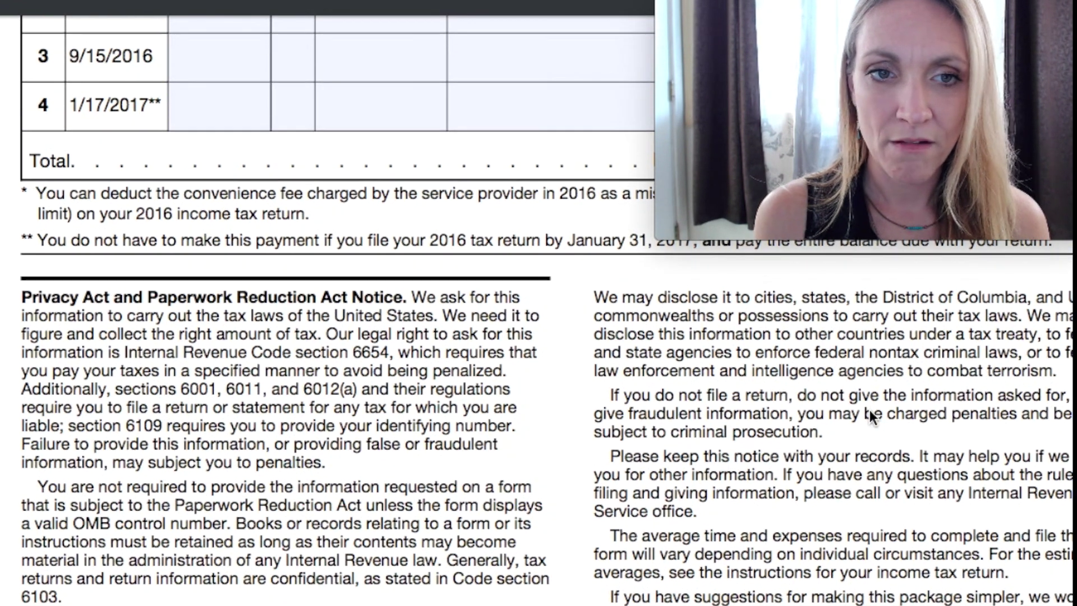
pyautogui.scroll(7, 869, 409)
pyautogui.scroll(-20, 869, 409)
pyautogui.scroll(-3, 869, 409)
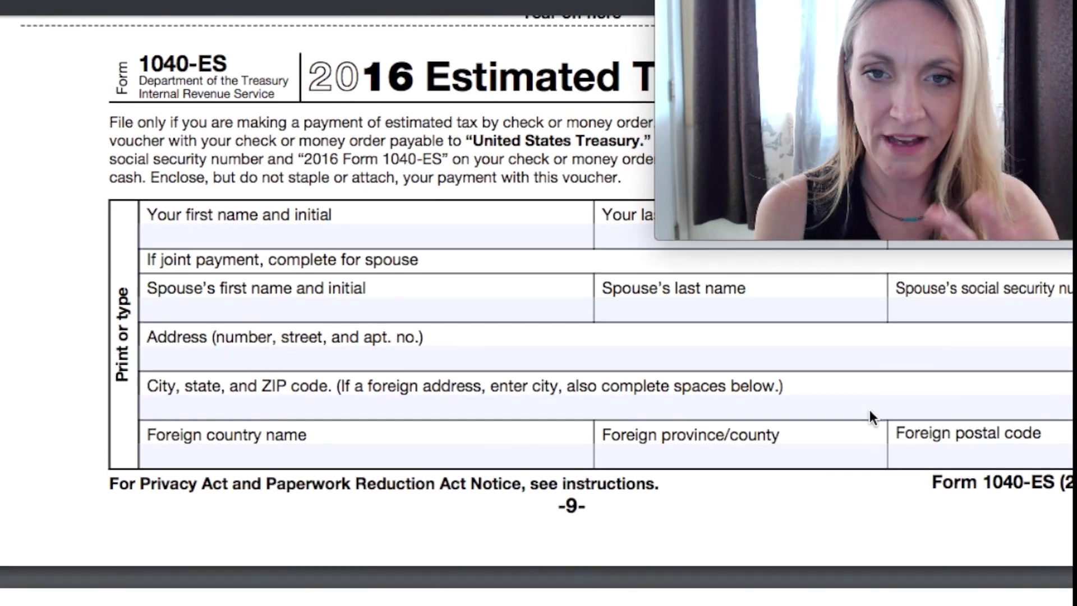
pyautogui.scroll(7, 869, 409)
pyautogui.scroll(-1, 869, 416)
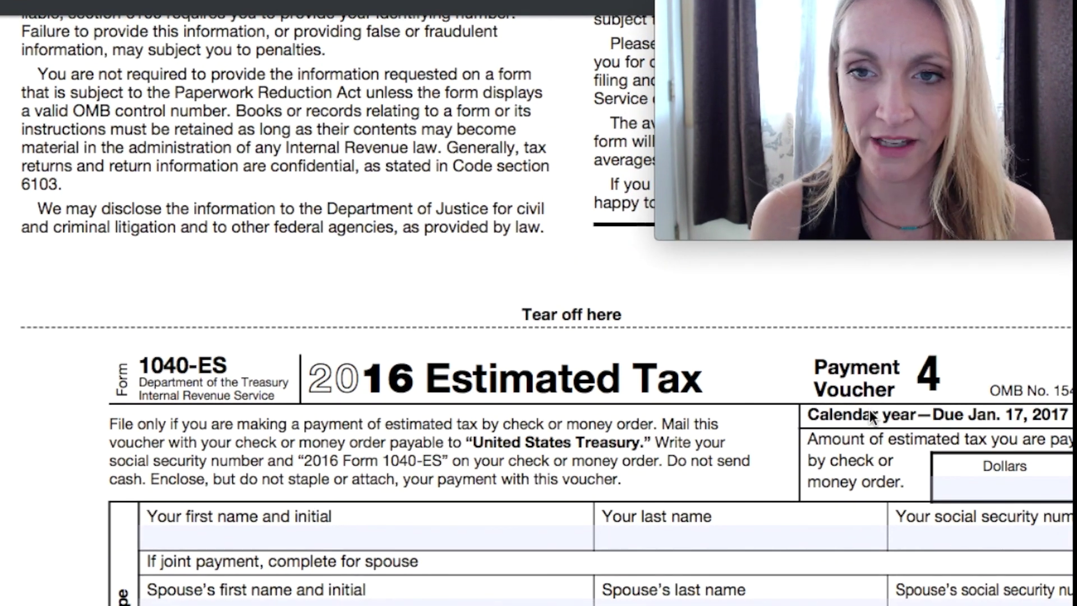
pyautogui.scroll(-5, 602, 240)
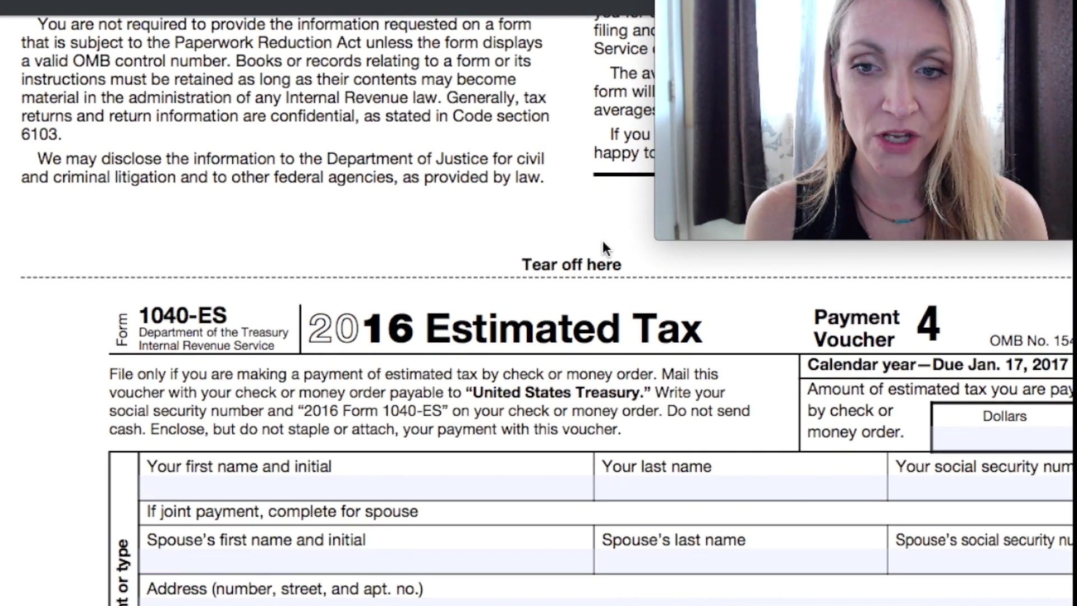
# Highlight the payee name 'United States Treasury.' on Payment Voucher 4
pyautogui.moveTo(828, 298); pyautogui.dragTo(953, 305)
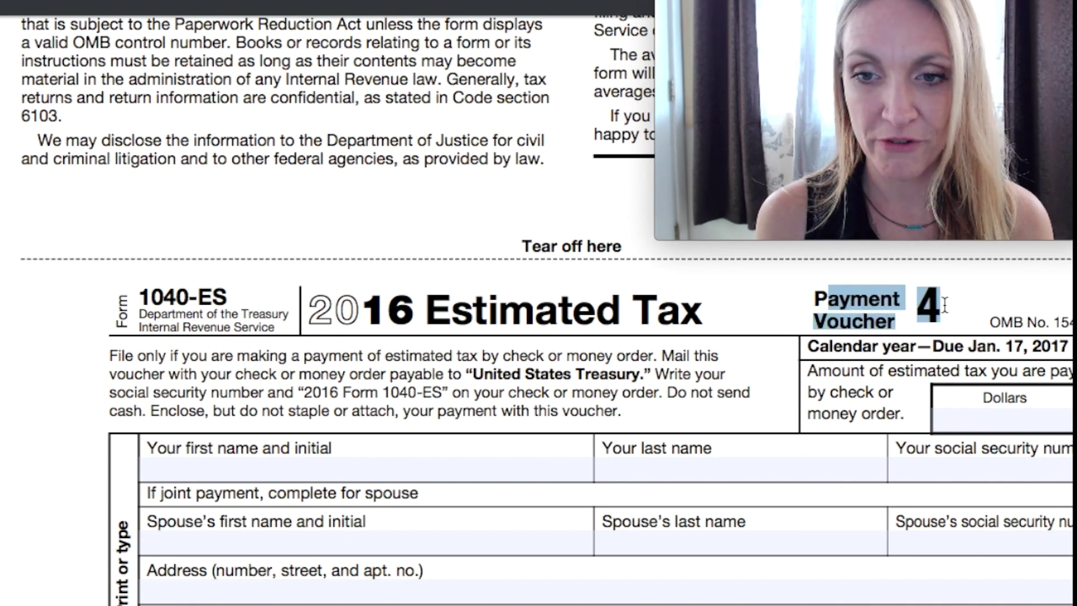
pyautogui.scroll(-8, 945, 305)
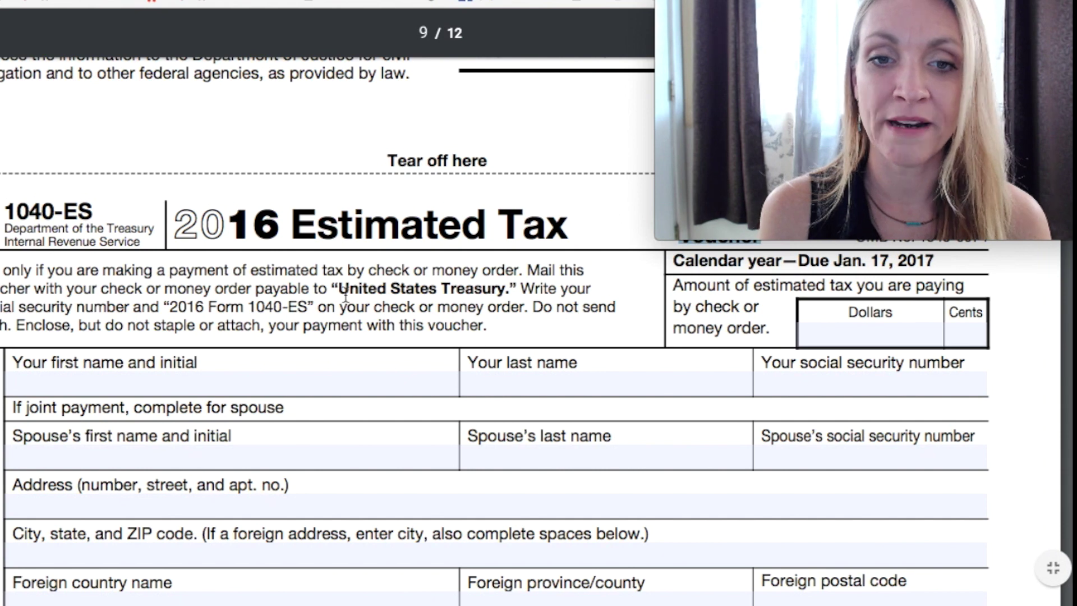
pyautogui.moveTo(340, 290); pyautogui.dragTo(519, 292)
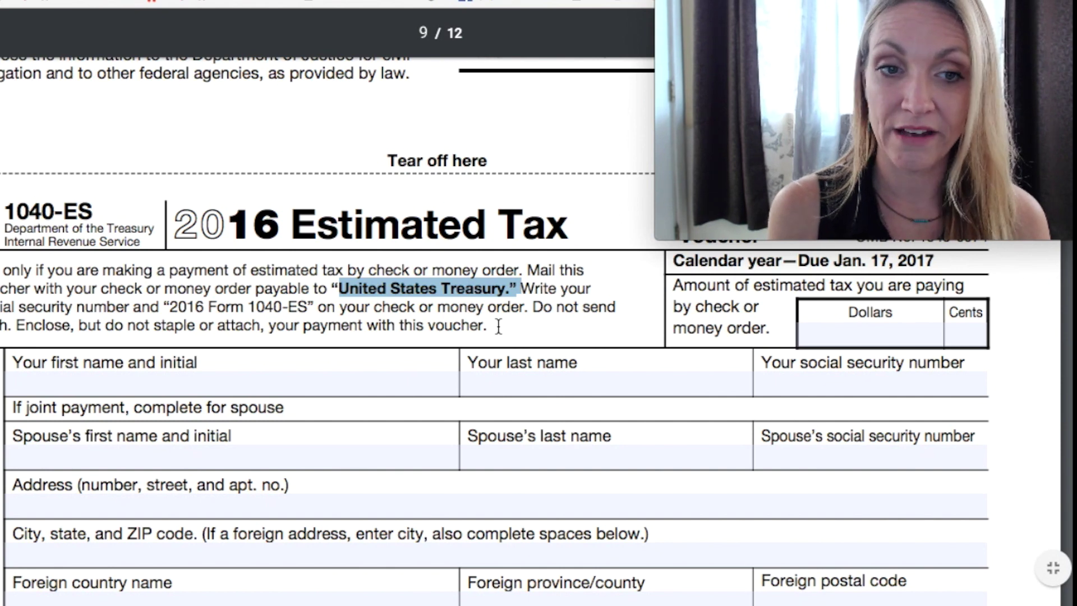
# Put the cursor in the voucher's empty Dollars amount box, ready for entry
pyautogui.scroll(1, 498, 326)
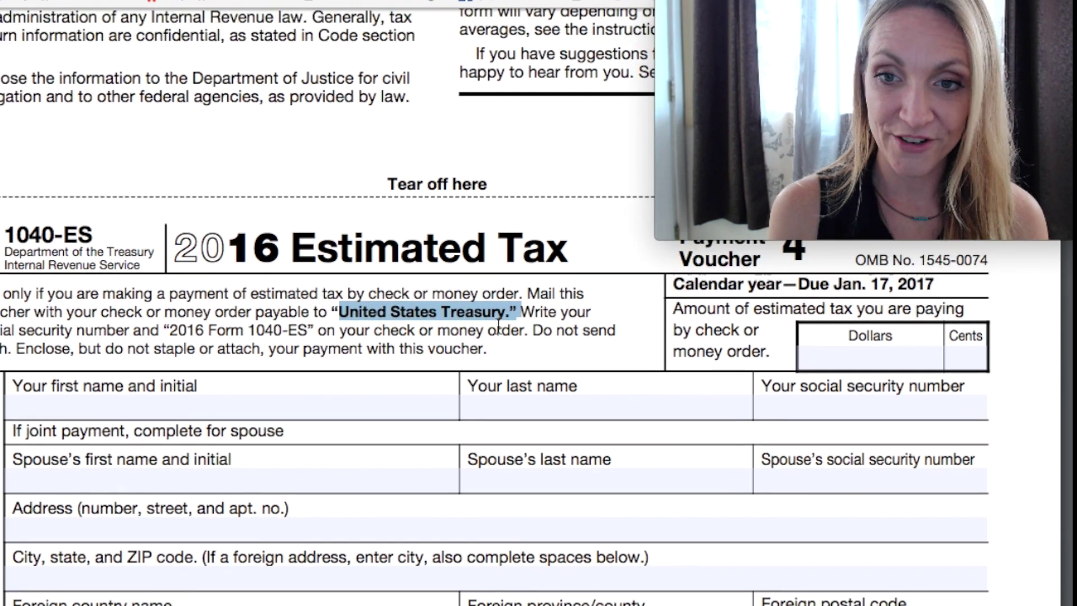
pyautogui.scroll(1, 498, 326)
pyautogui.click(929, 383)
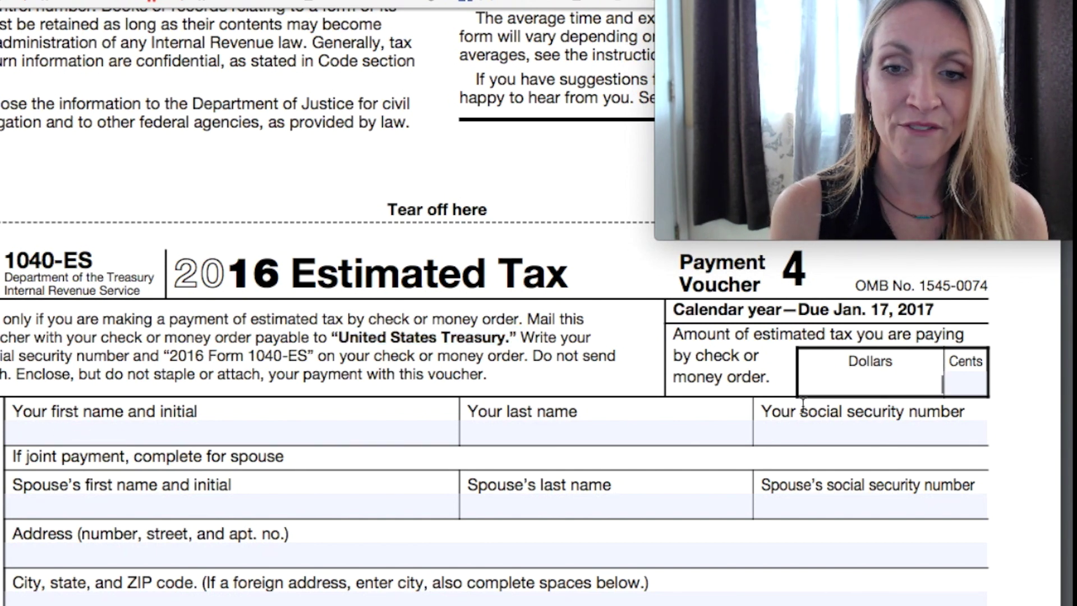
pyautogui.scroll(-5, 803, 404)
pyautogui.scroll(3, 803, 405)
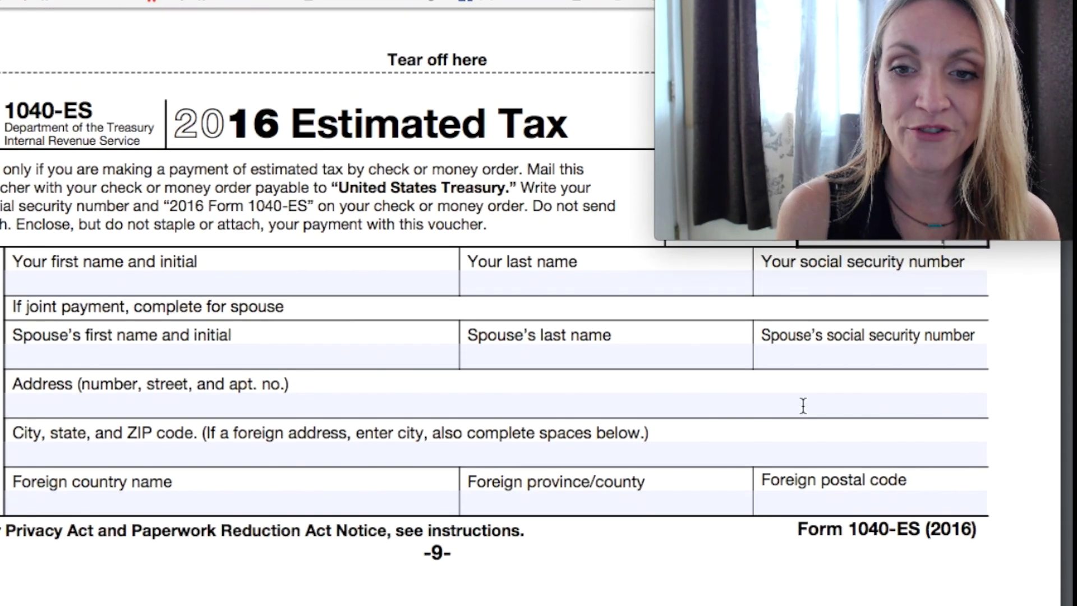
pyautogui.scroll(2, 802, 405)
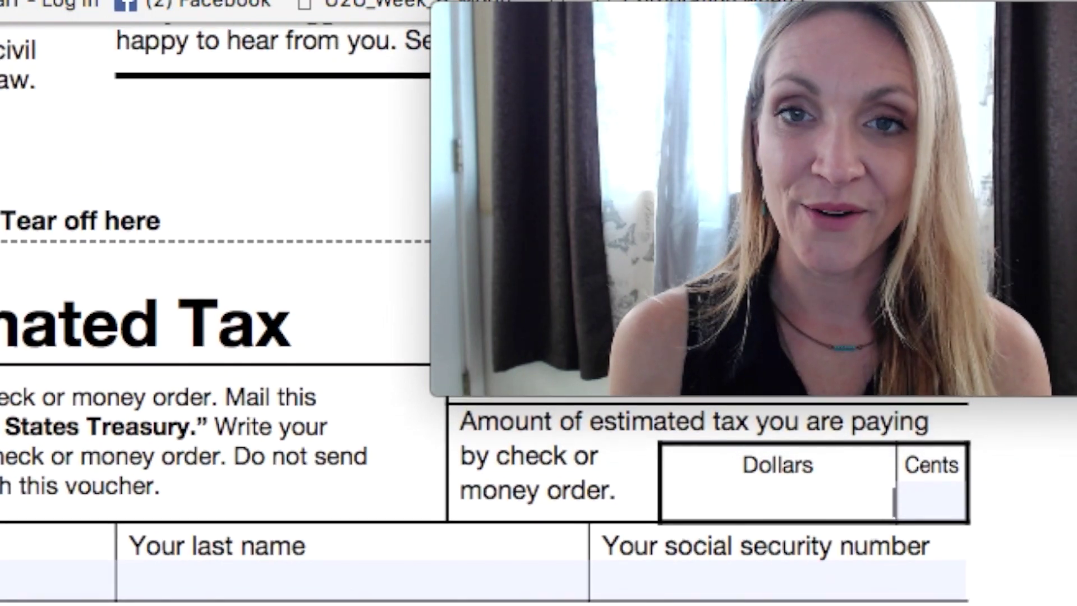
pyautogui.scroll(-1, 483, 448)
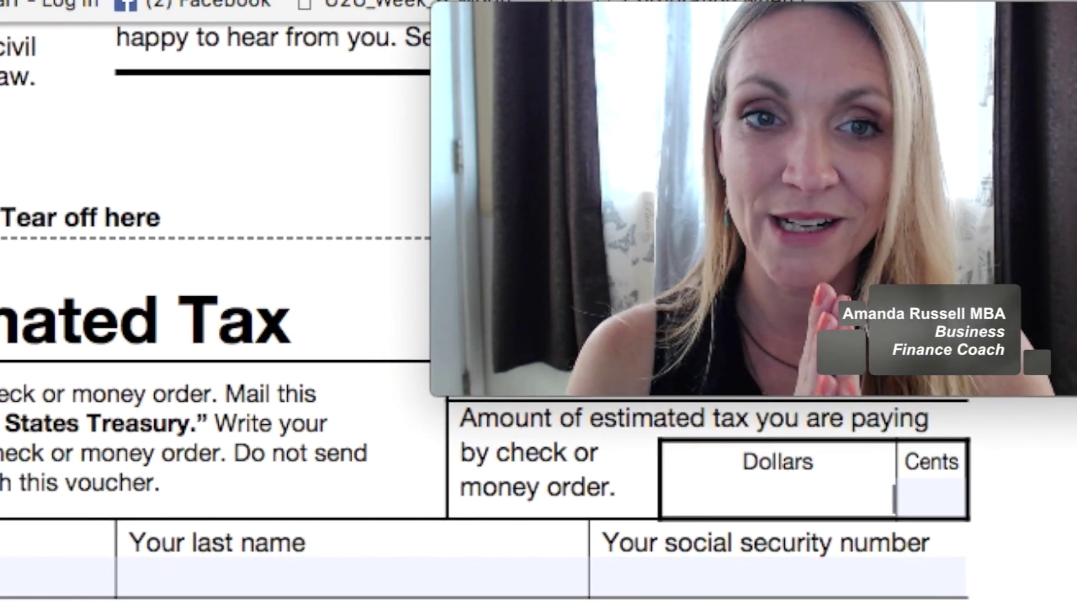